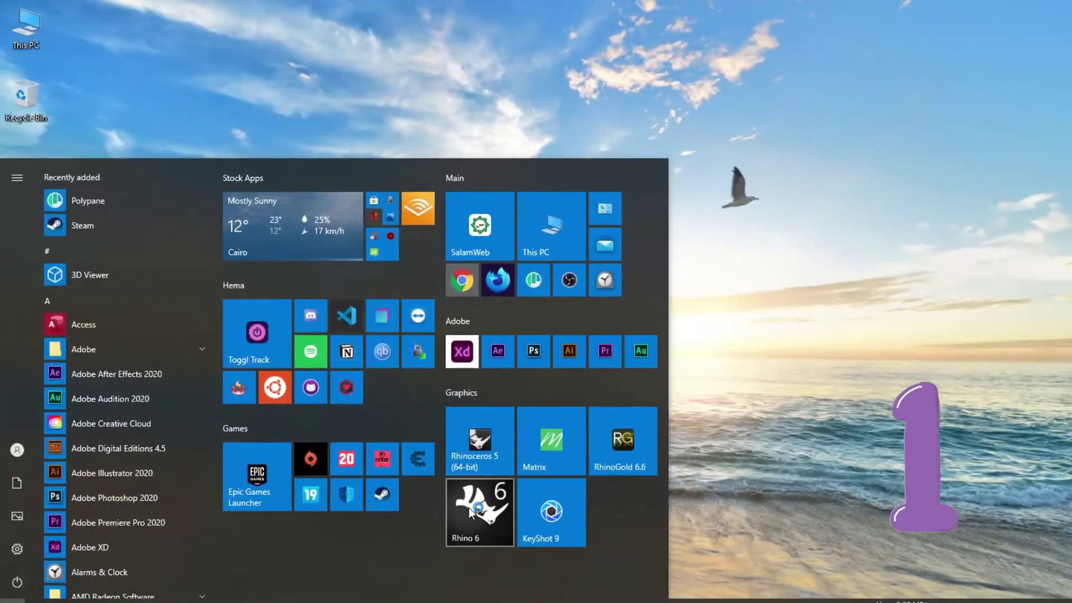
Launch Rhino 6 from its Start menu tile and wait for the template startup screen.
click(471, 512)
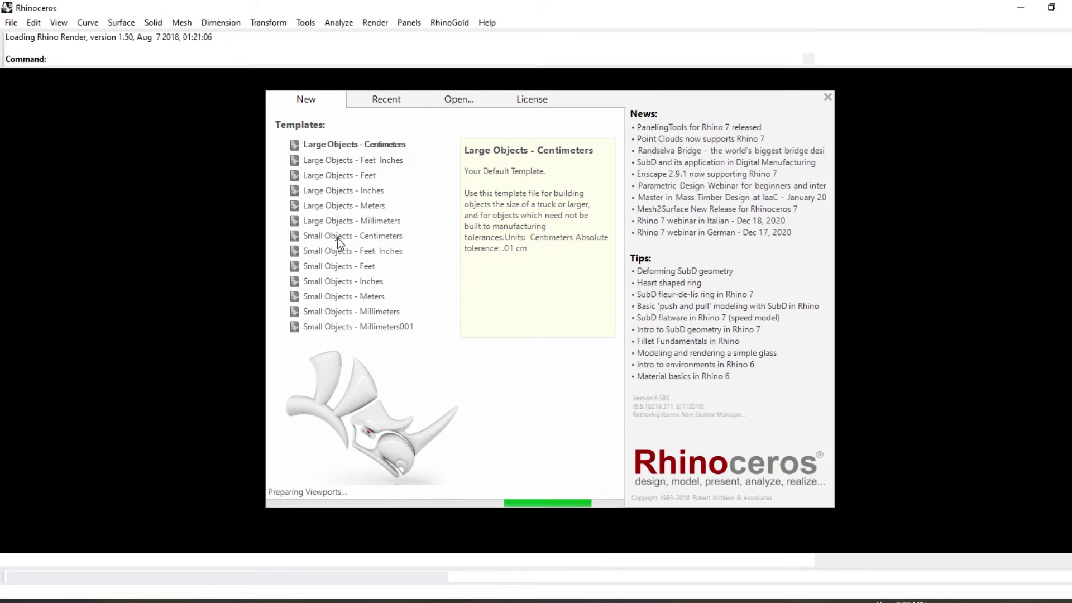
Create a document from the Small Objects - Centimeters template and set model units to Millimeters in Options.
click(337, 238)
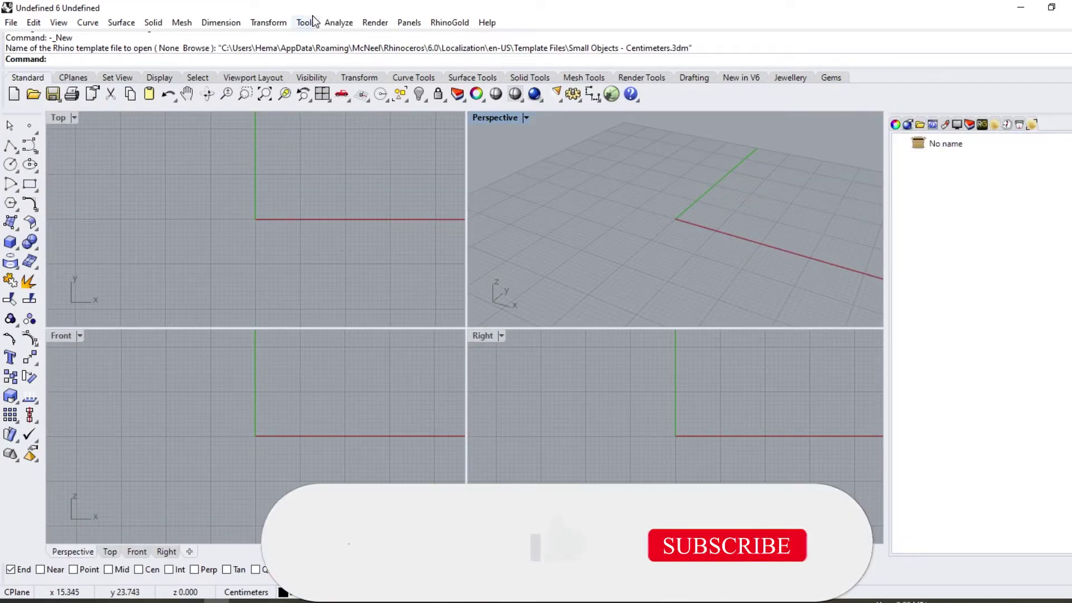
click(307, 22)
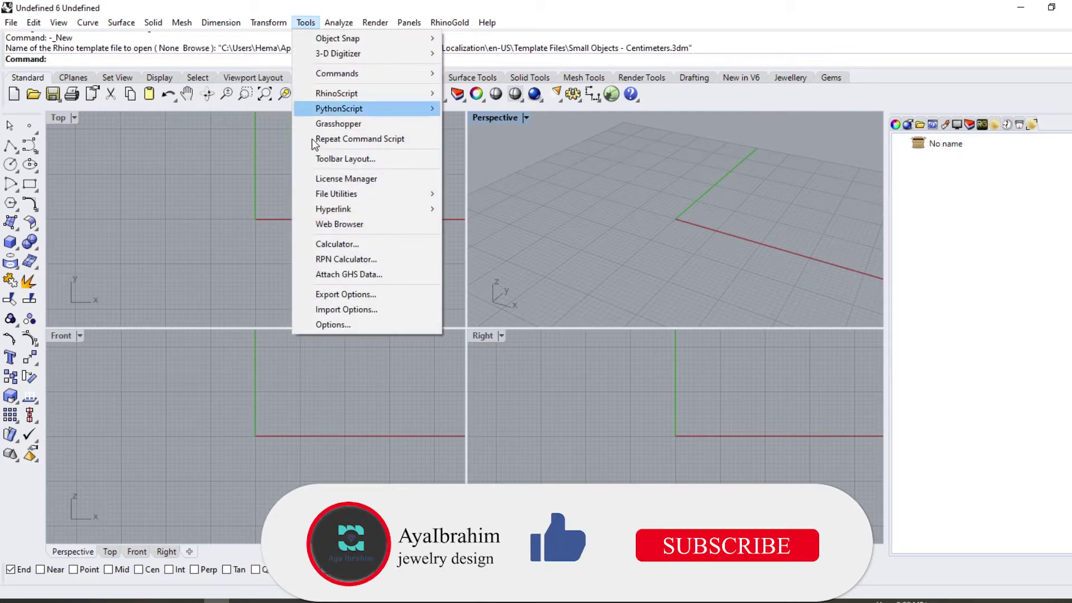
click(345, 322)
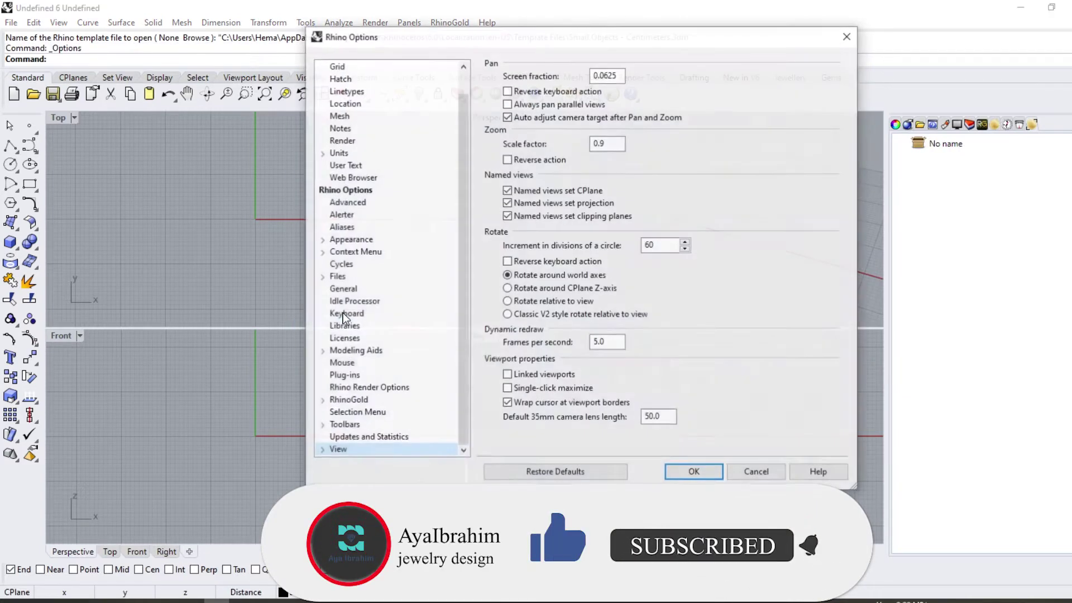
click(342, 157)
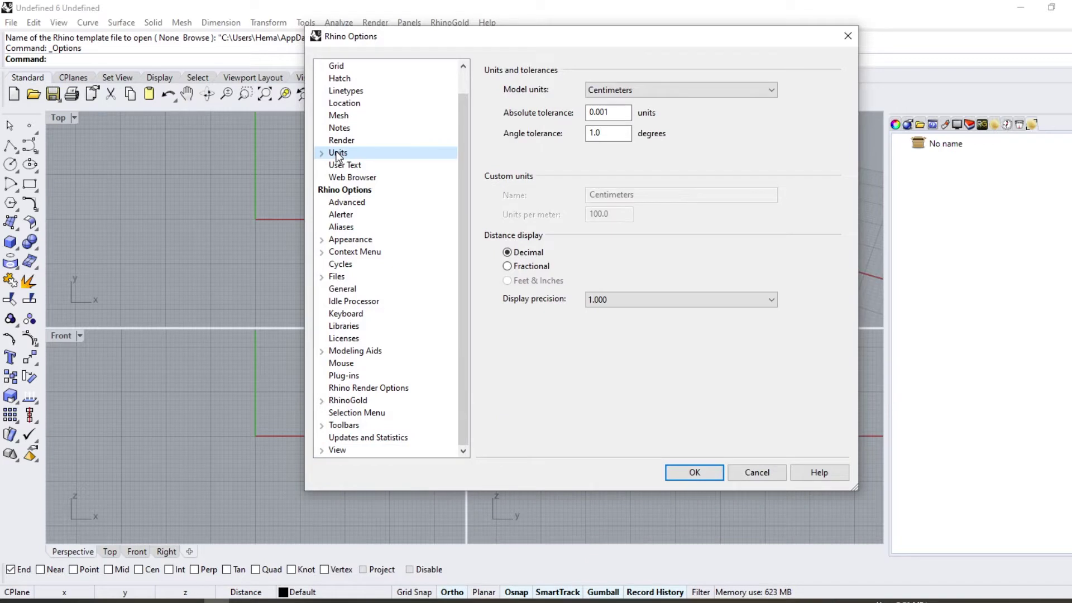
click(652, 89)
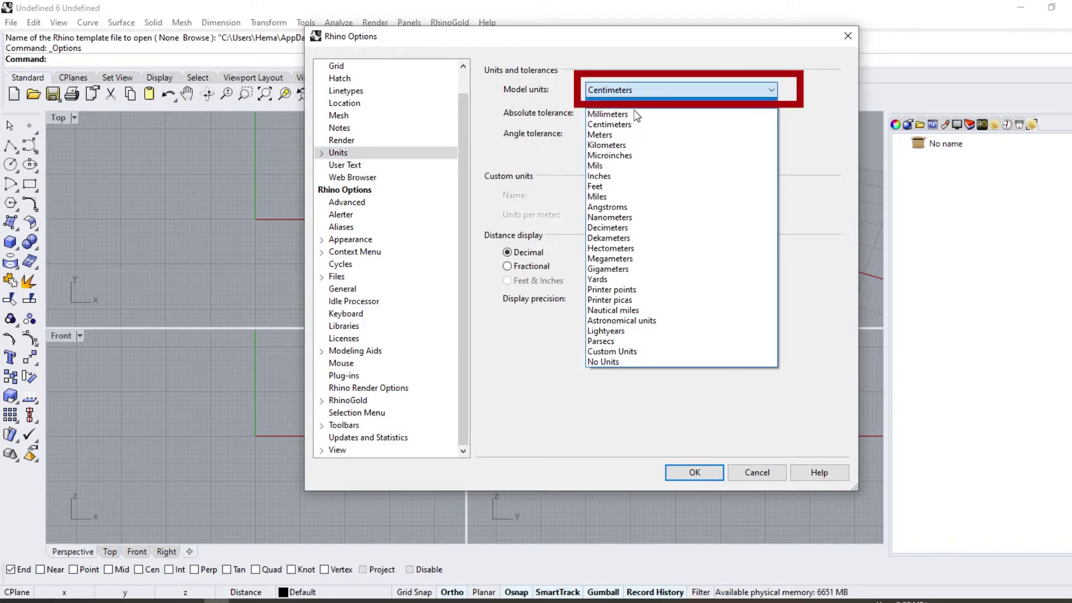
click(608, 115)
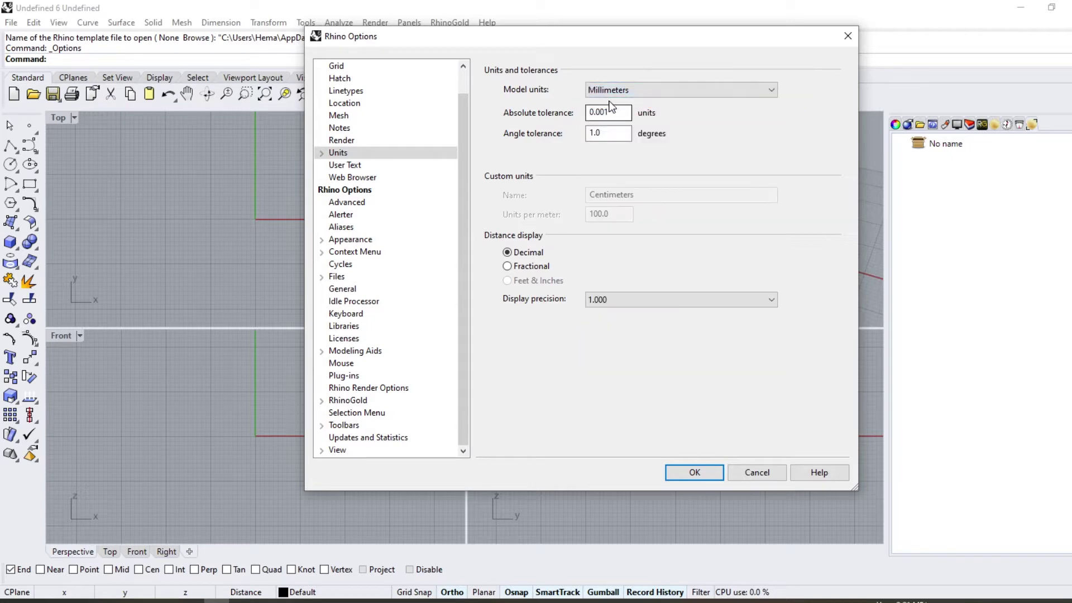
click(694, 472)
Measure the distance between two points with Analyze > Distance in millimeters.
click(37, 403)
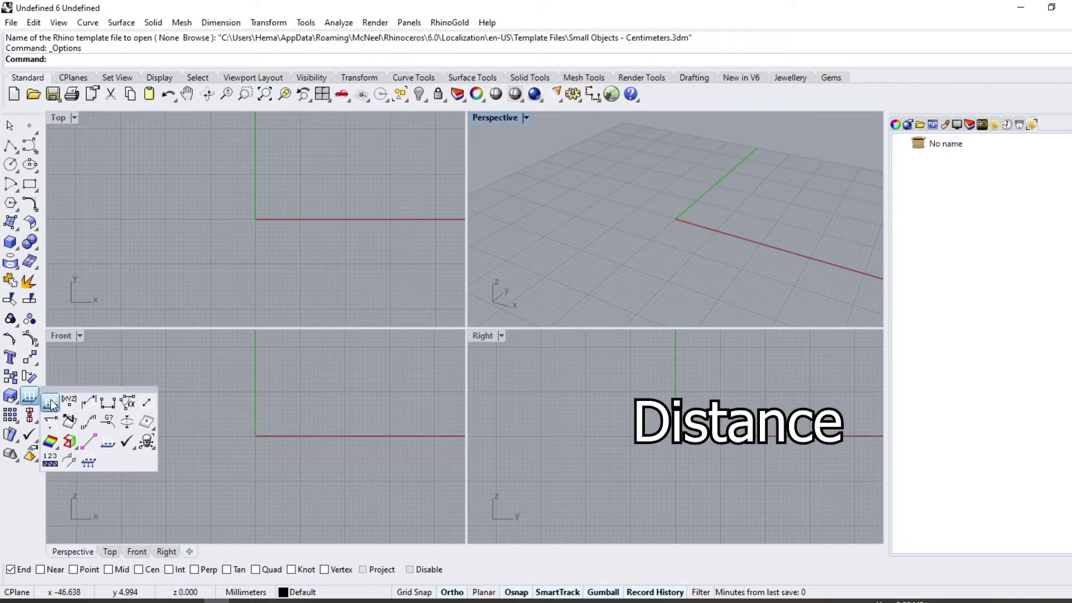
click(89, 401)
click(269, 388)
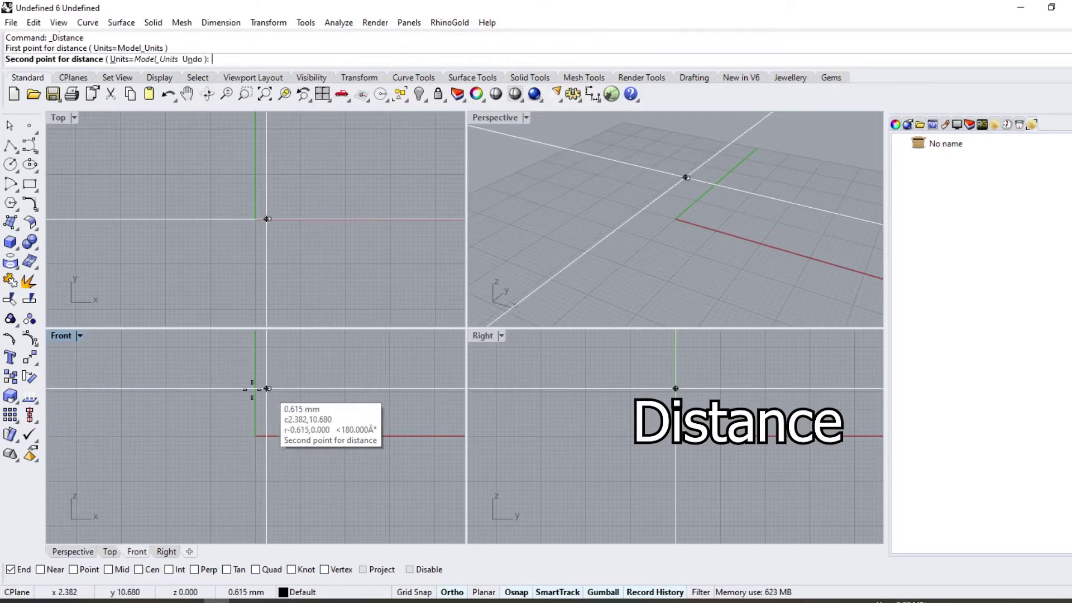
click(192, 389)
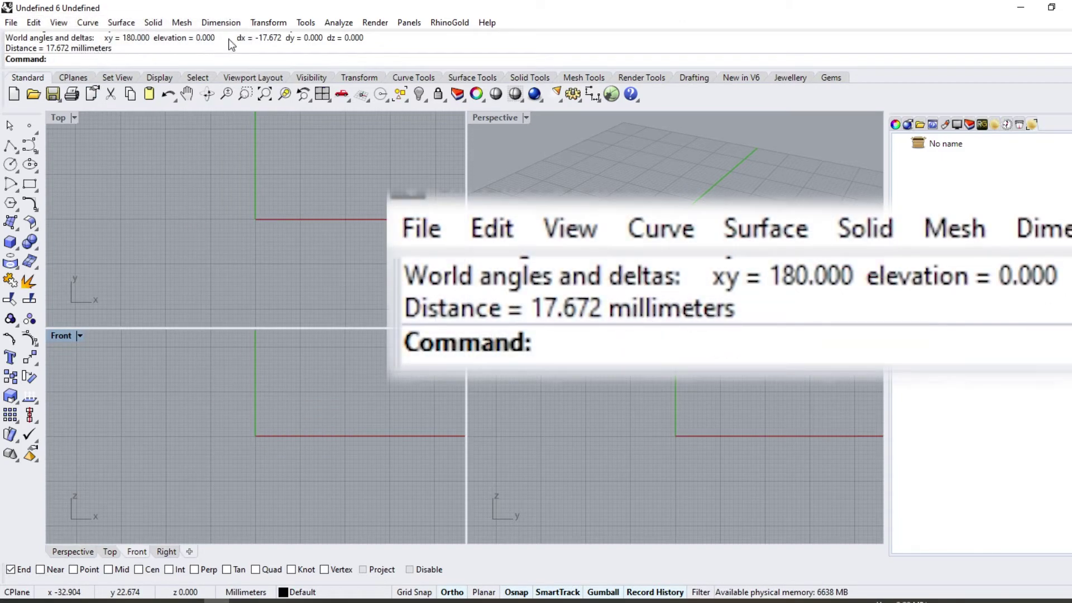
Change the model units to Meters in Options > Units.
click(305, 22)
click(333, 324)
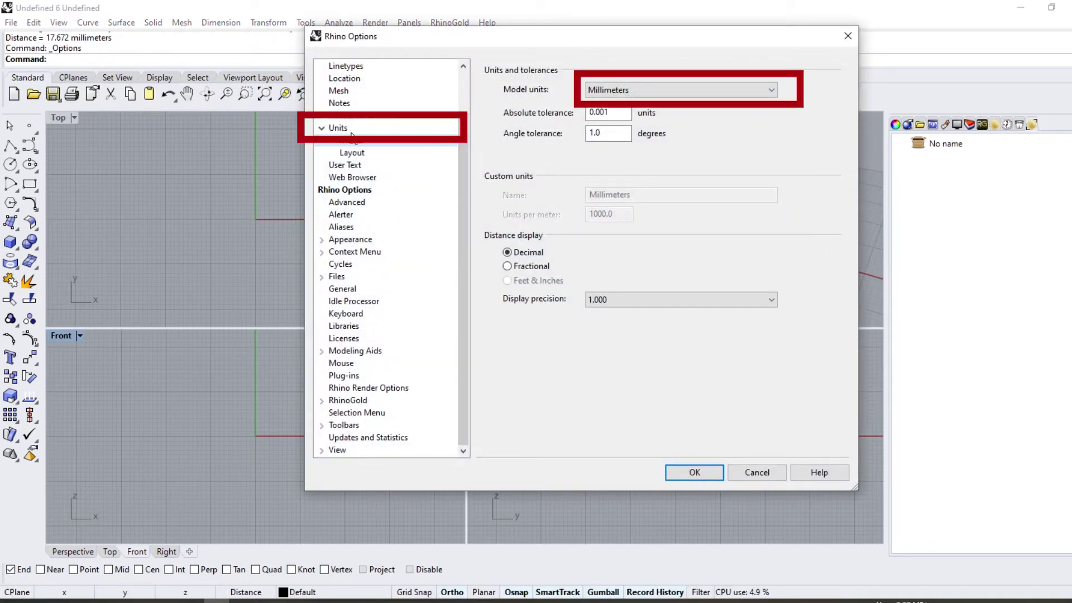
click(623, 90)
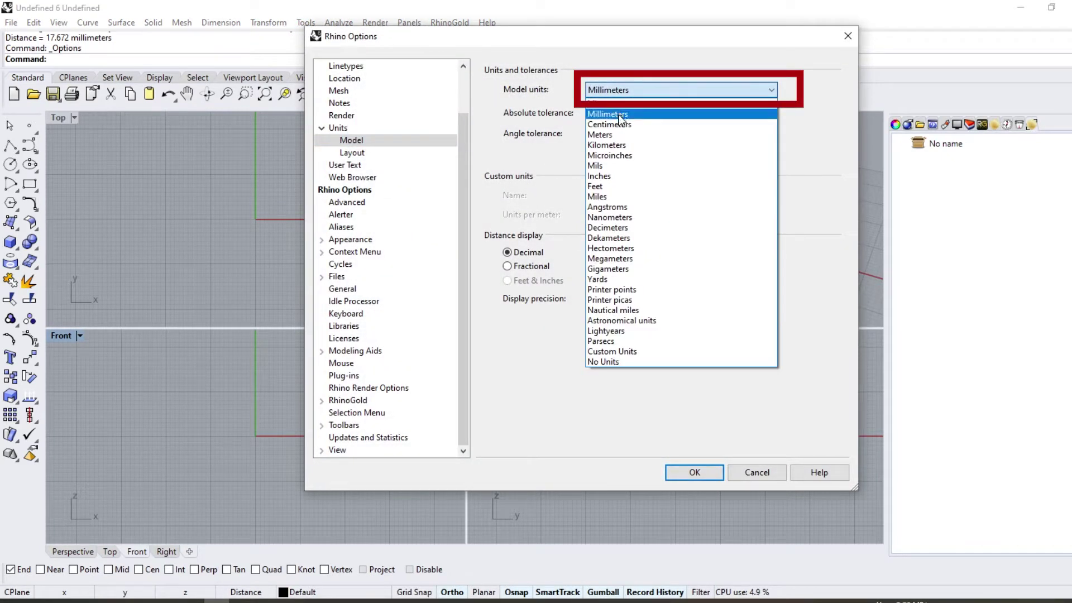
click(620, 140)
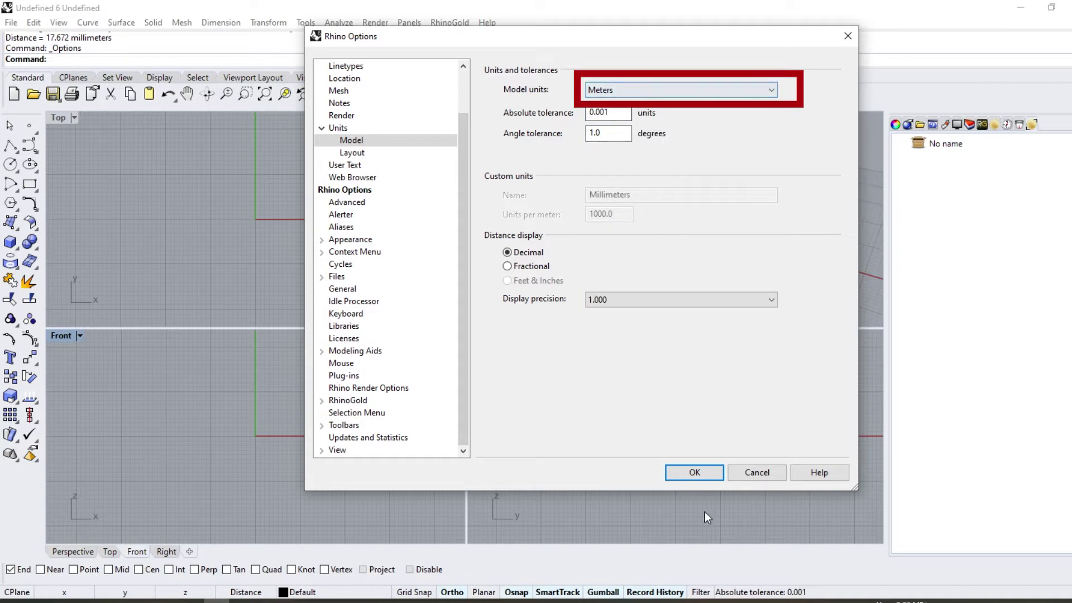
click(695, 473)
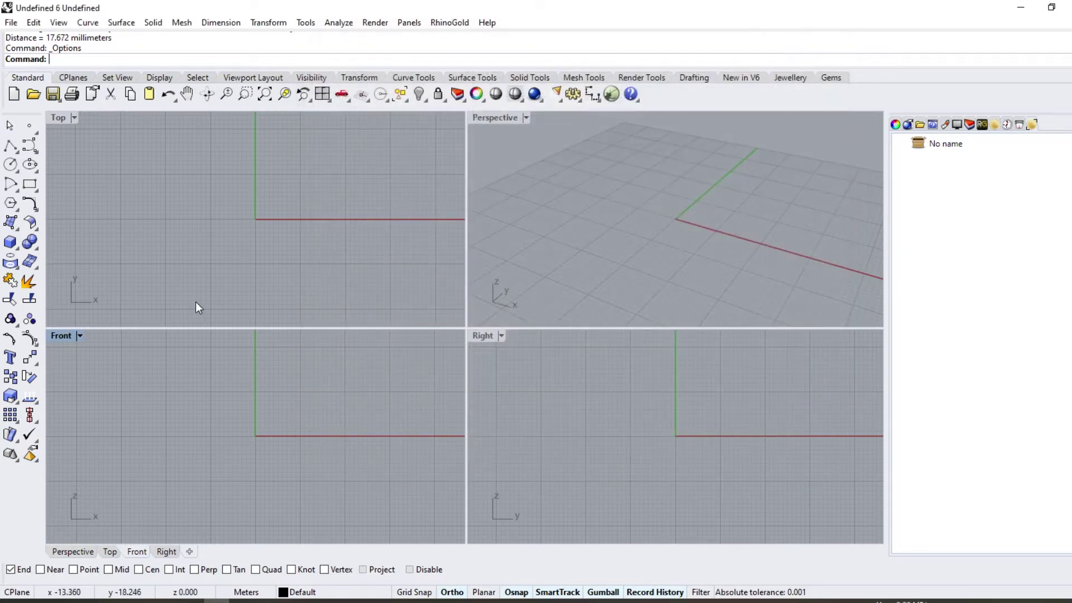
Measure the two-point distance again, now reading 21.206 meters.
click(38, 403)
click(88, 402)
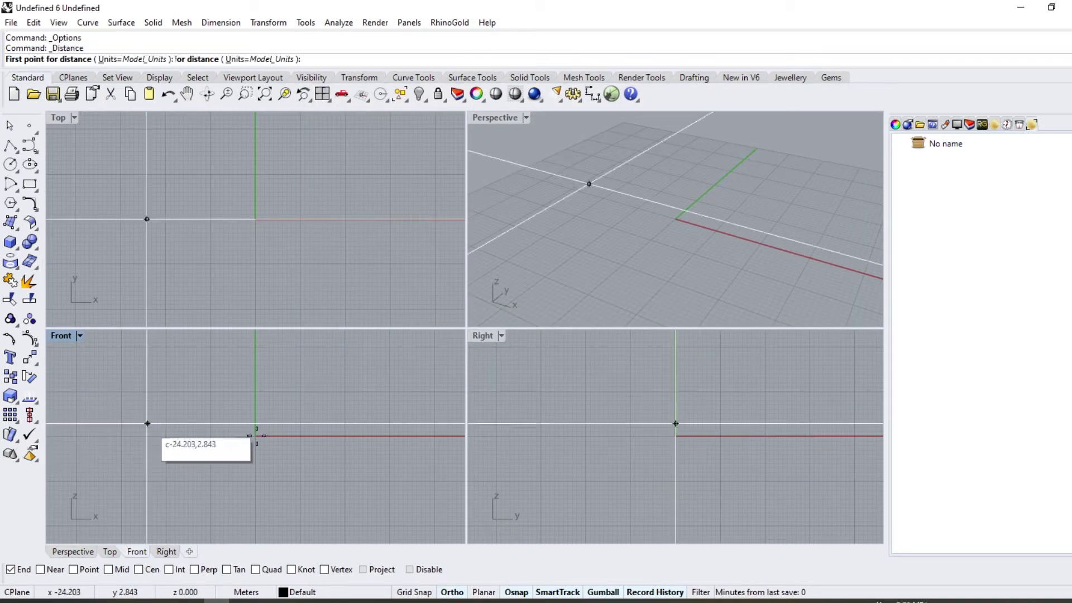
click(270, 375)
click(270, 462)
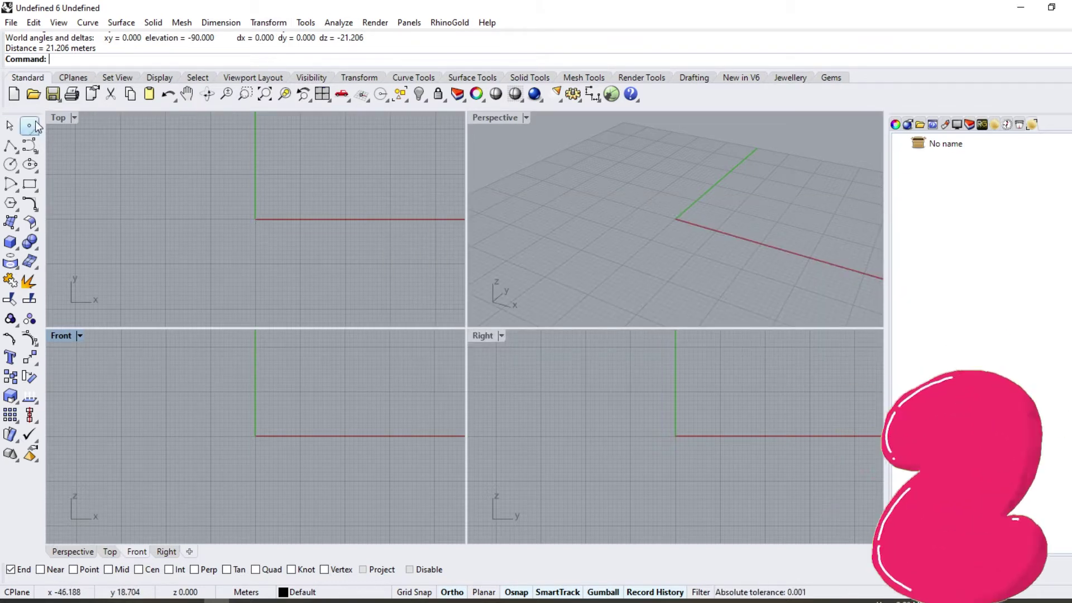
click(18, 232)
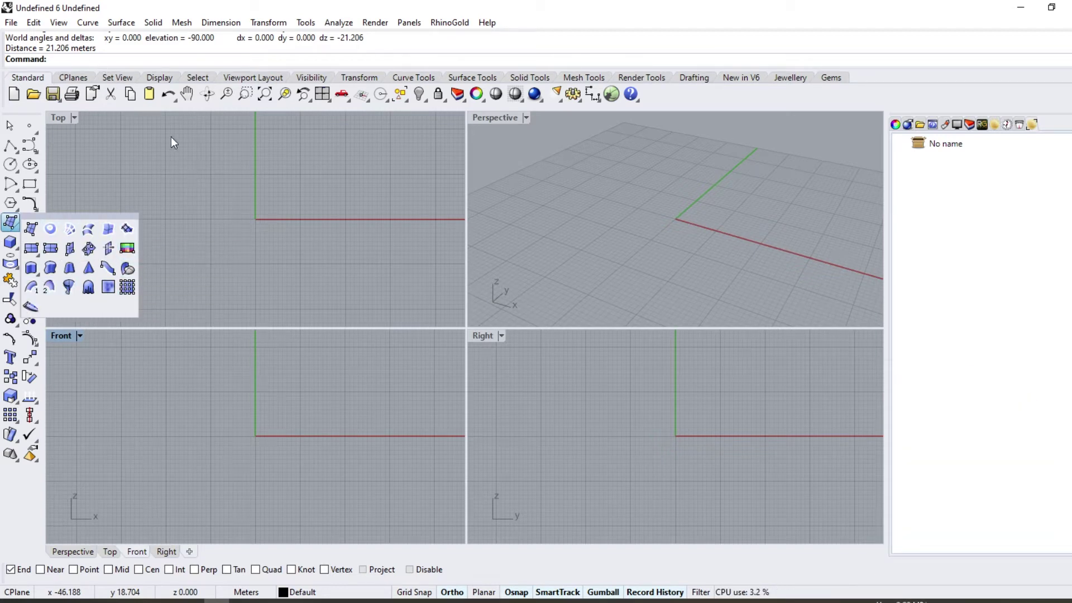
click(121, 22)
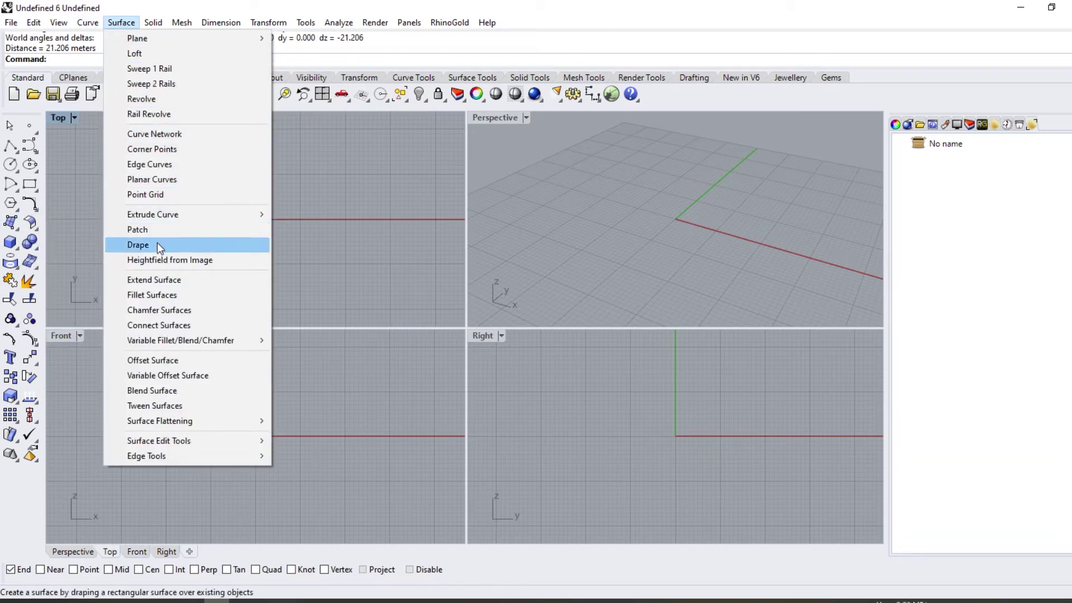
click(353, 170)
text(S)
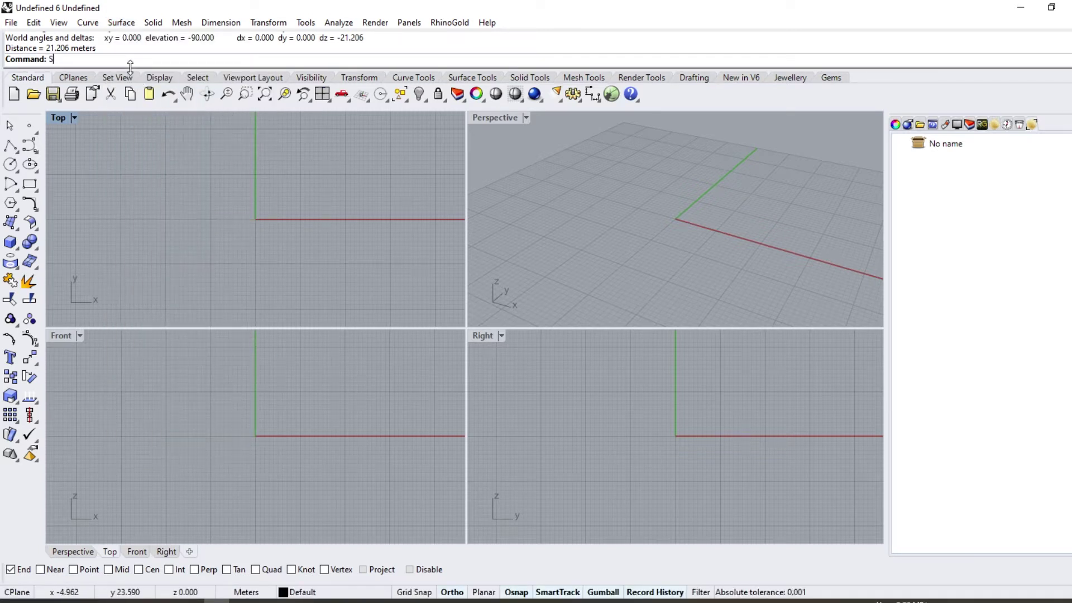
text(weep2)
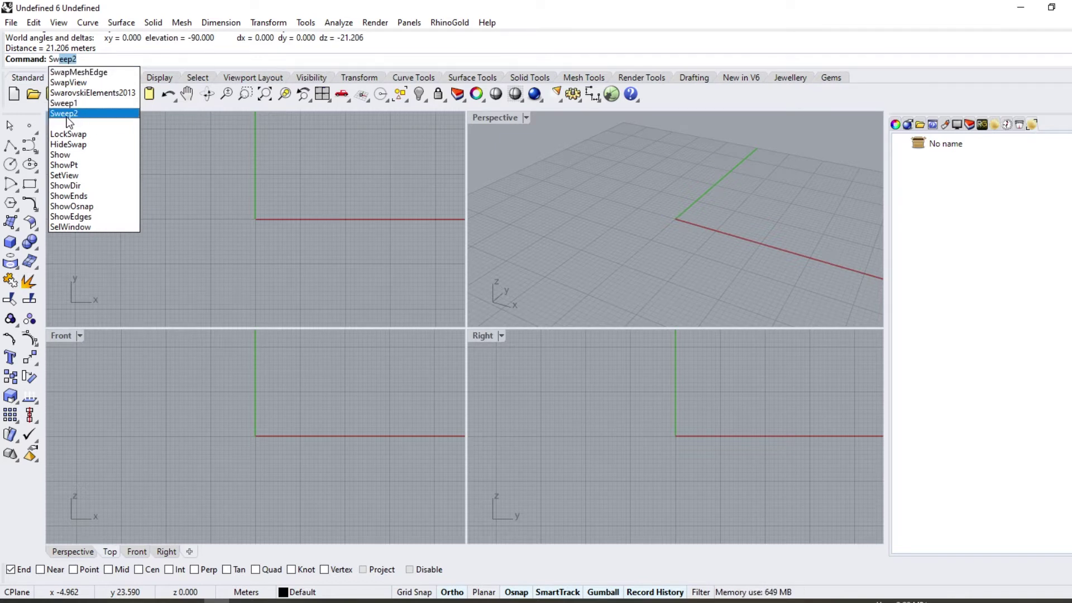
click(258, 190)
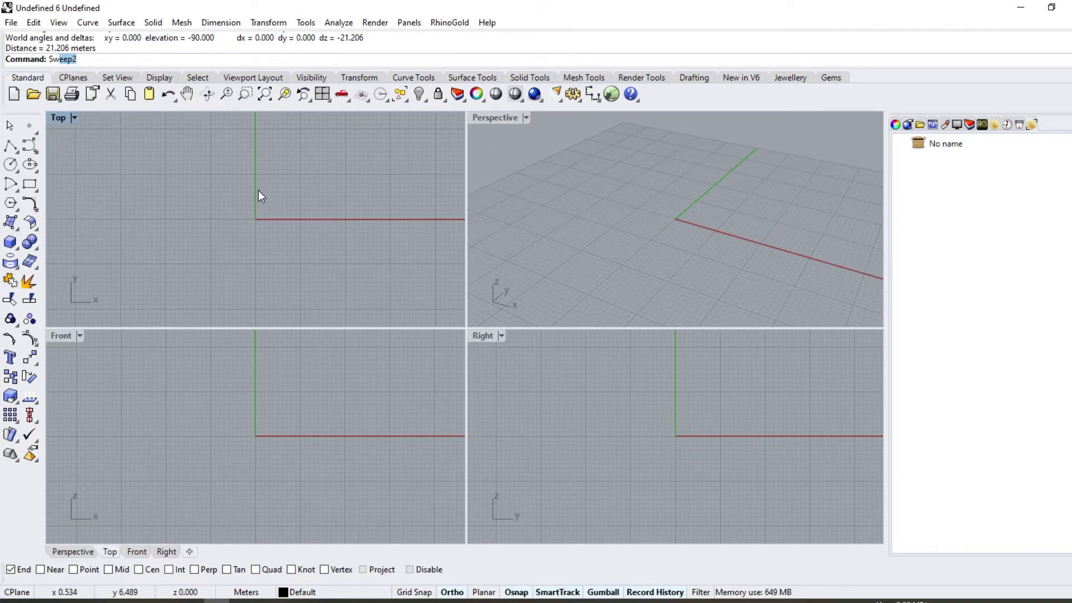
click(8, 128)
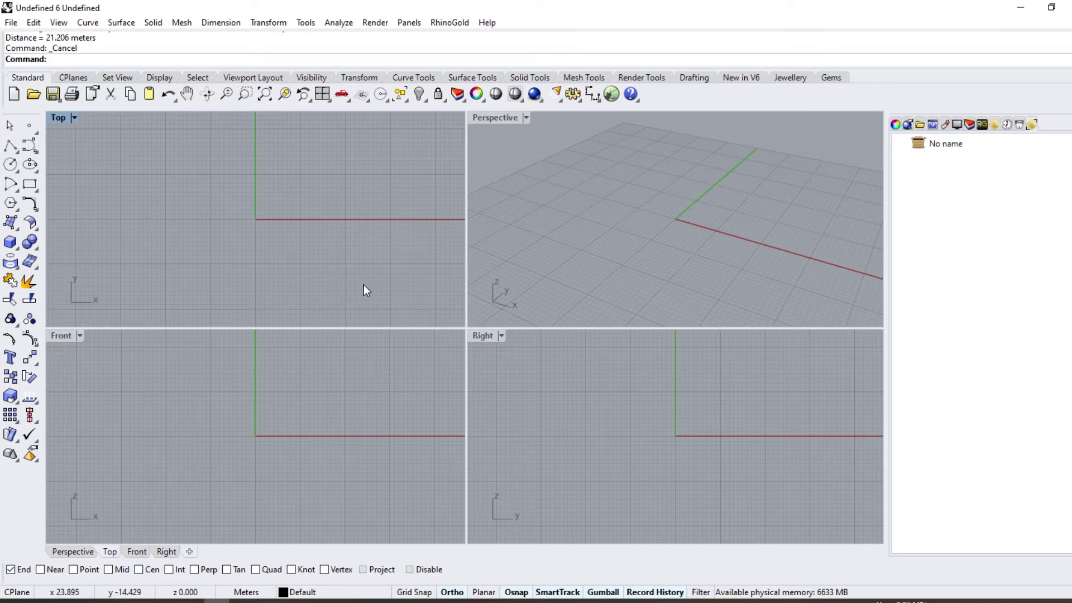
Save a new toolbar file named Aya to the Desktop from Toolbar Layout and close Options.
click(306, 22)
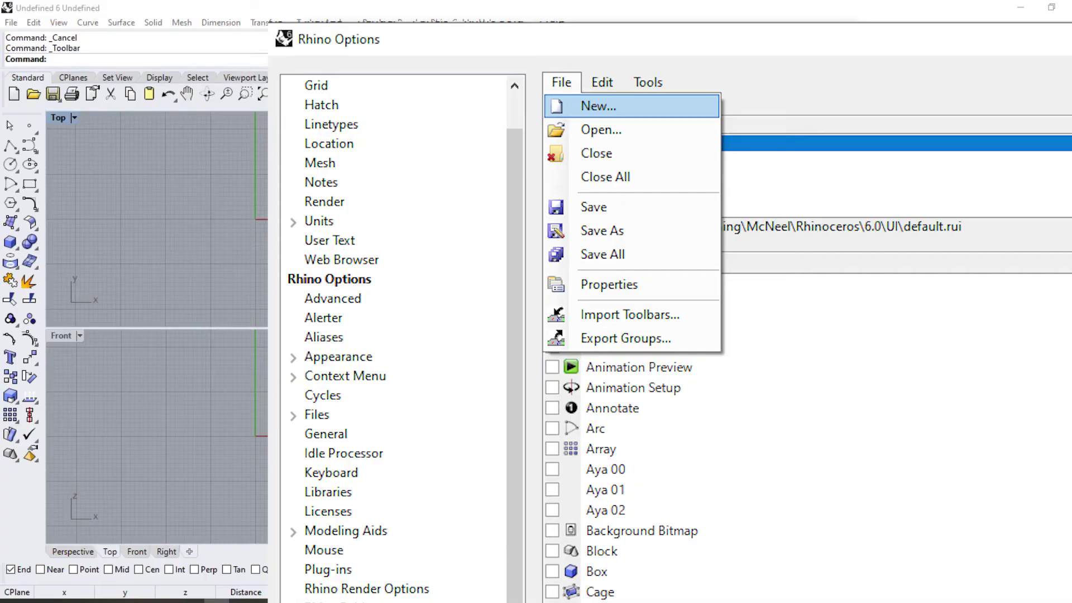
click(598, 106)
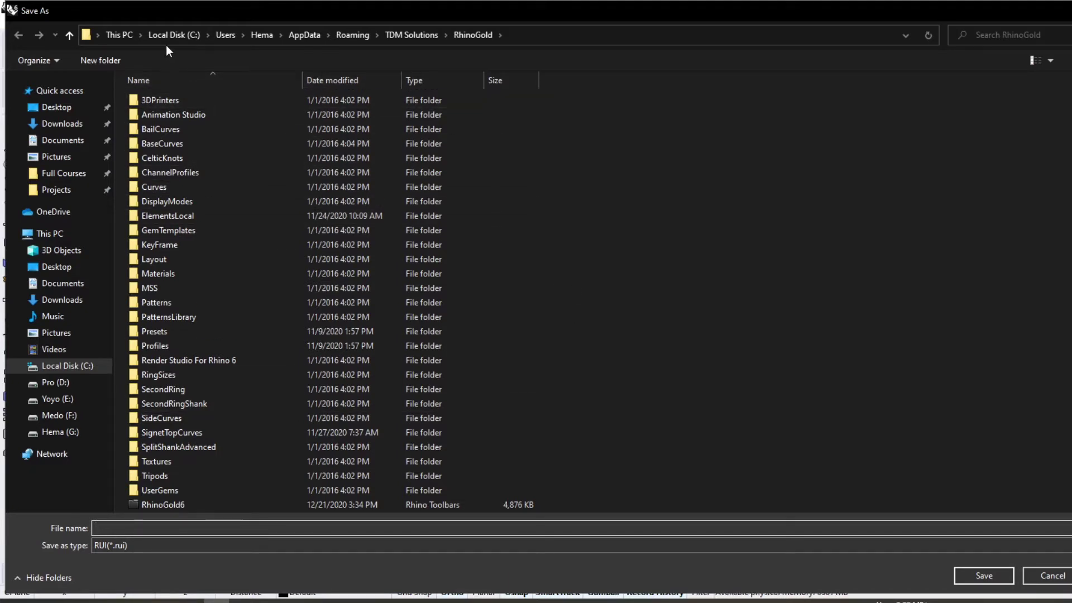
click(67, 107)
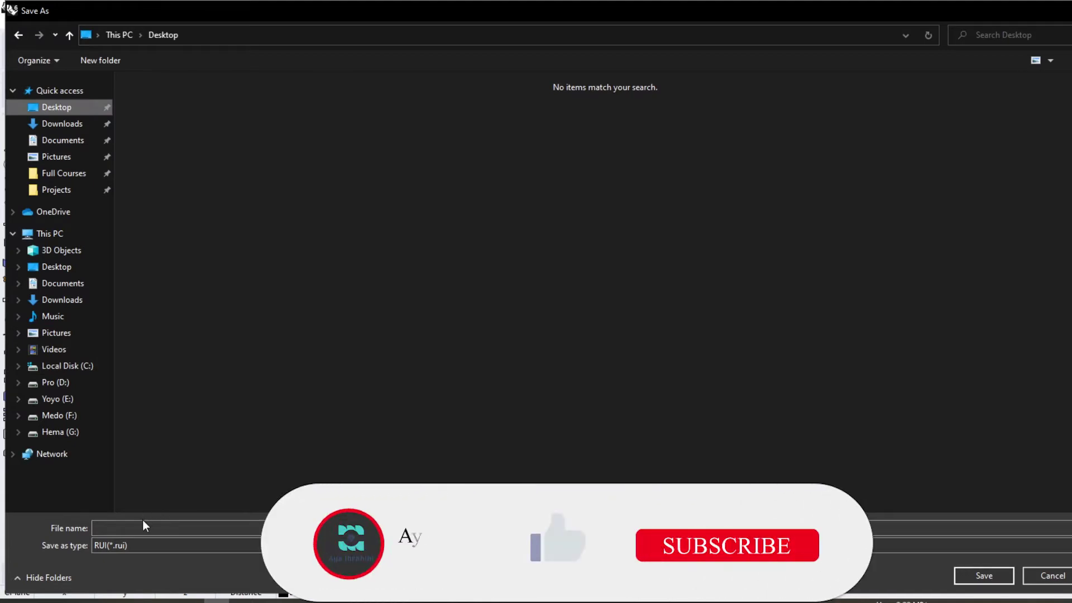
click(142, 525)
text(A)
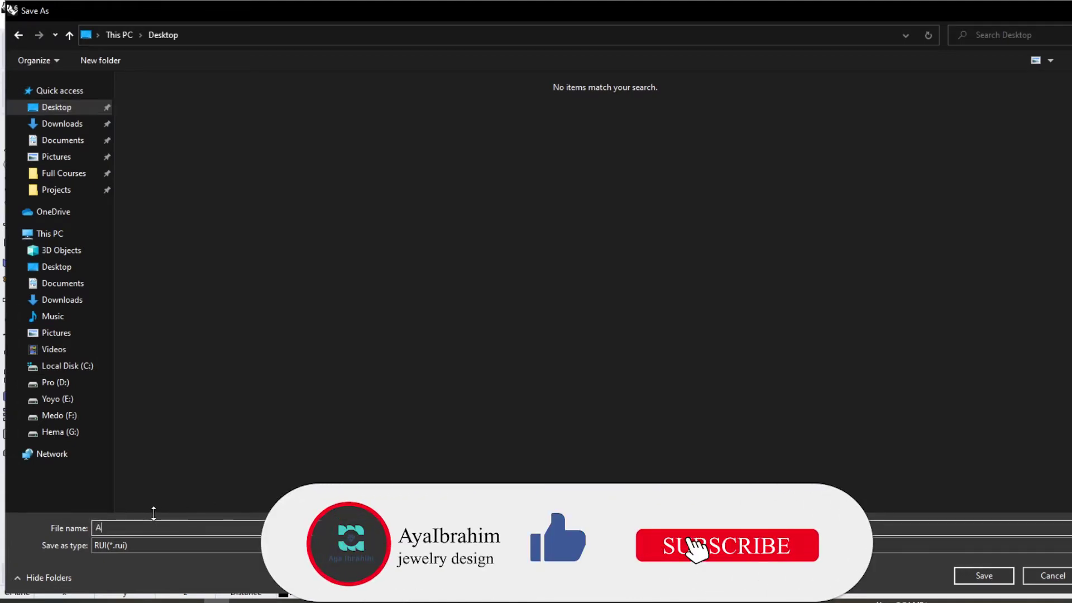
text(ya)
key(Return)
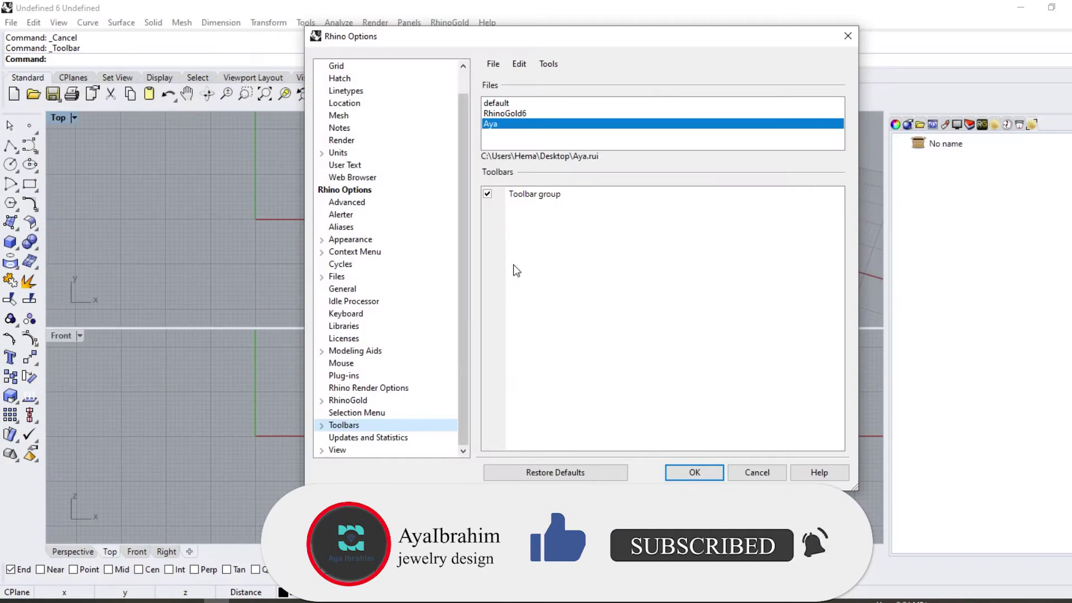
click(692, 472)
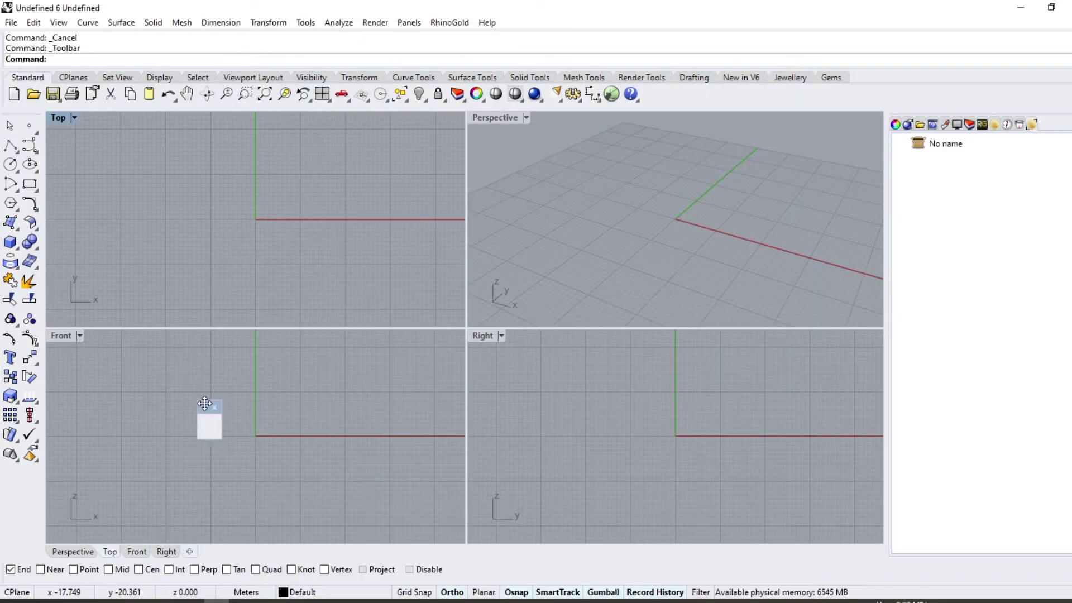
Move the empty toolbar into the Top viewport and change its group name to Aya in Properties.
mouse_move(205, 403)
mouse_down()
mouse_move(238, 207)
mouse_move(401, 223)
mouse_move(359, 260)
mouse_up()
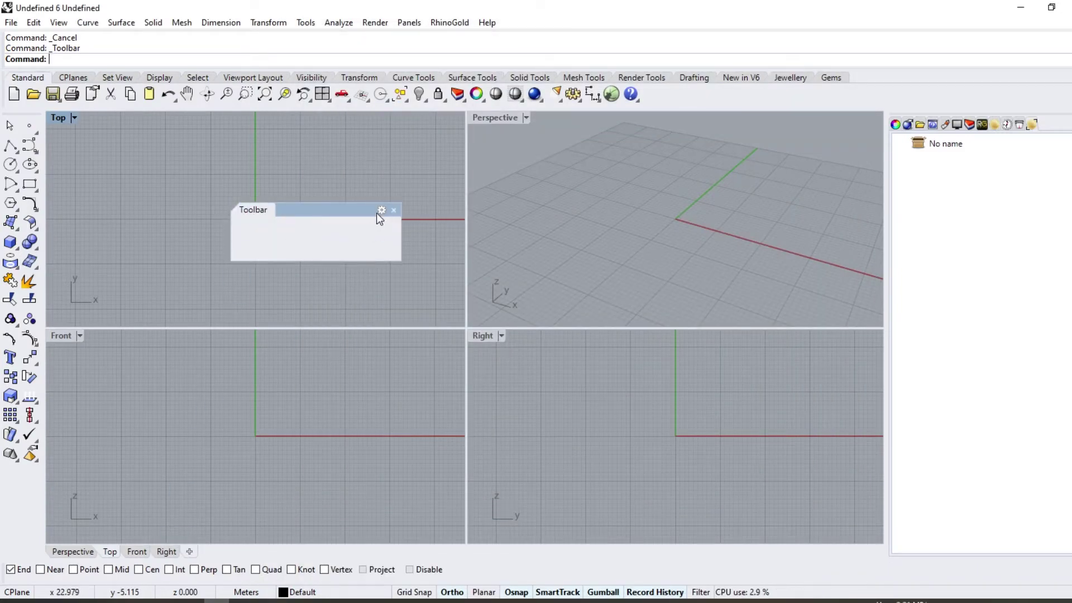
click(379, 211)
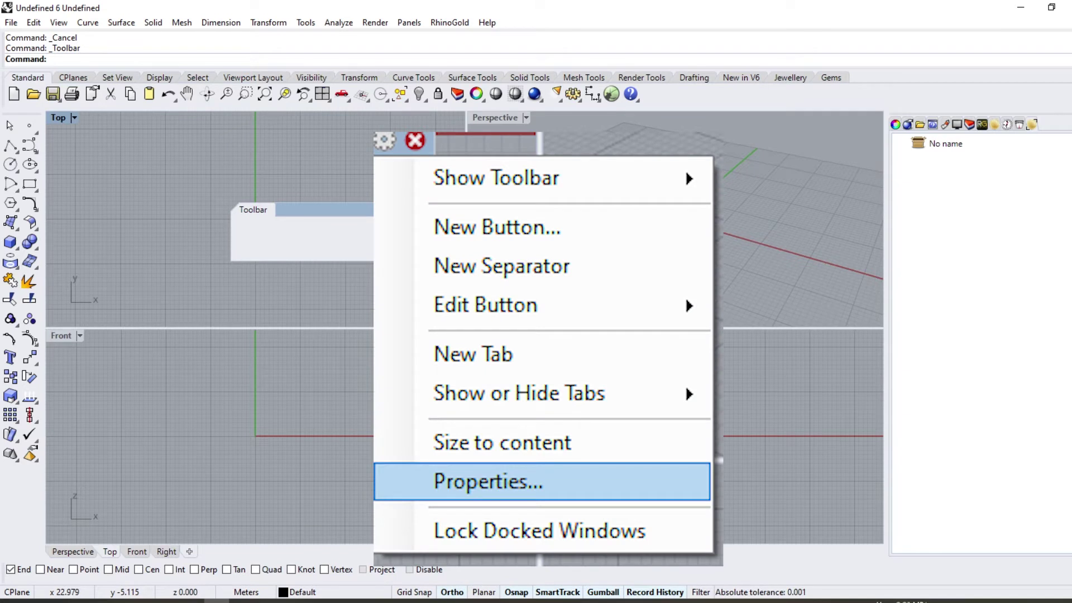
click(488, 482)
text(Aya)
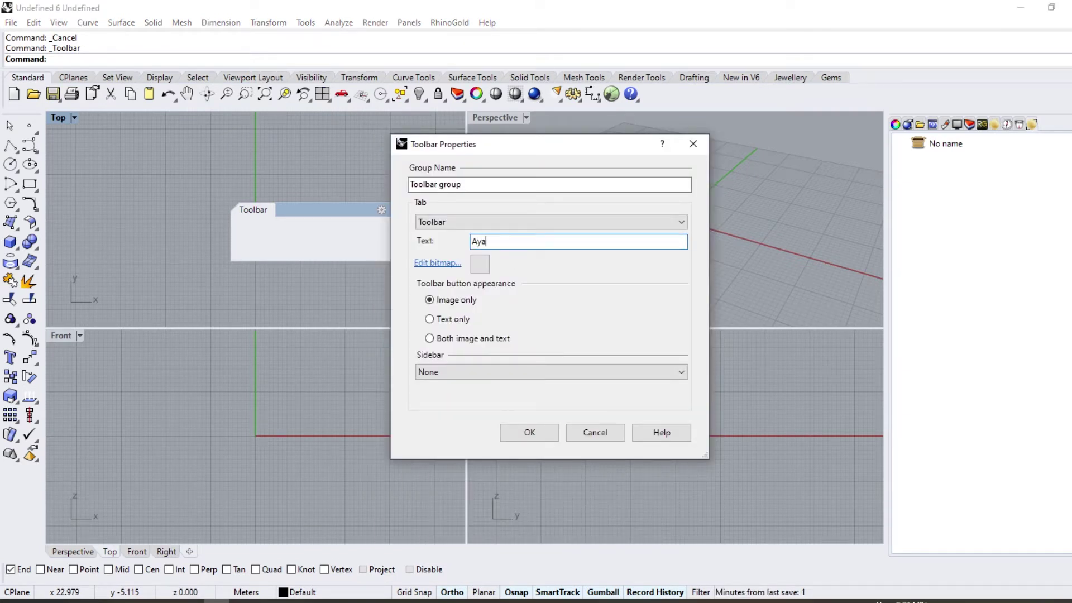
double_click(438, 183)
text(Ay)
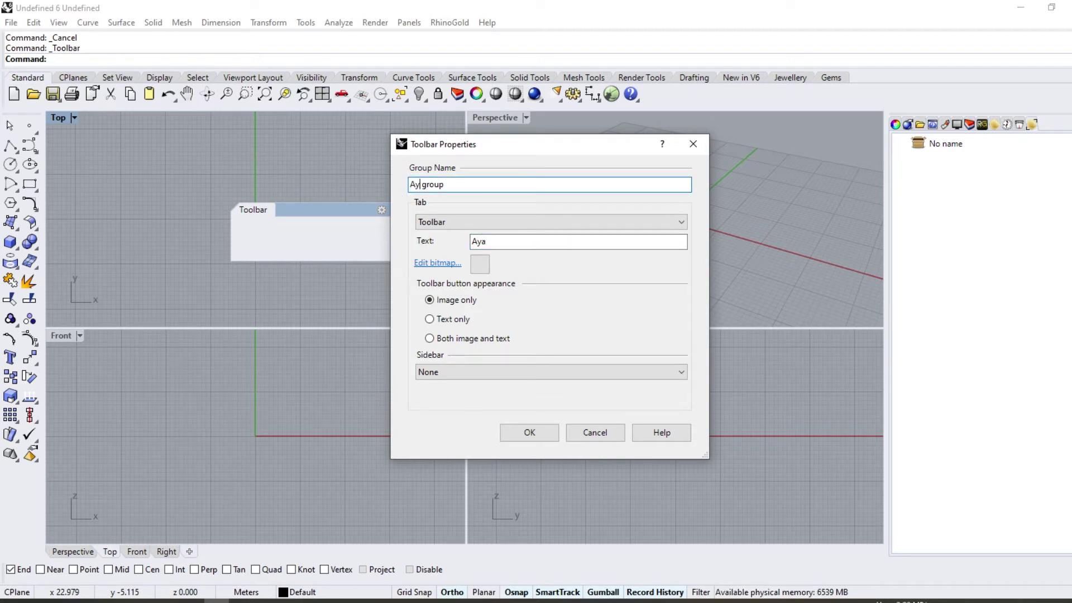
click(529, 434)
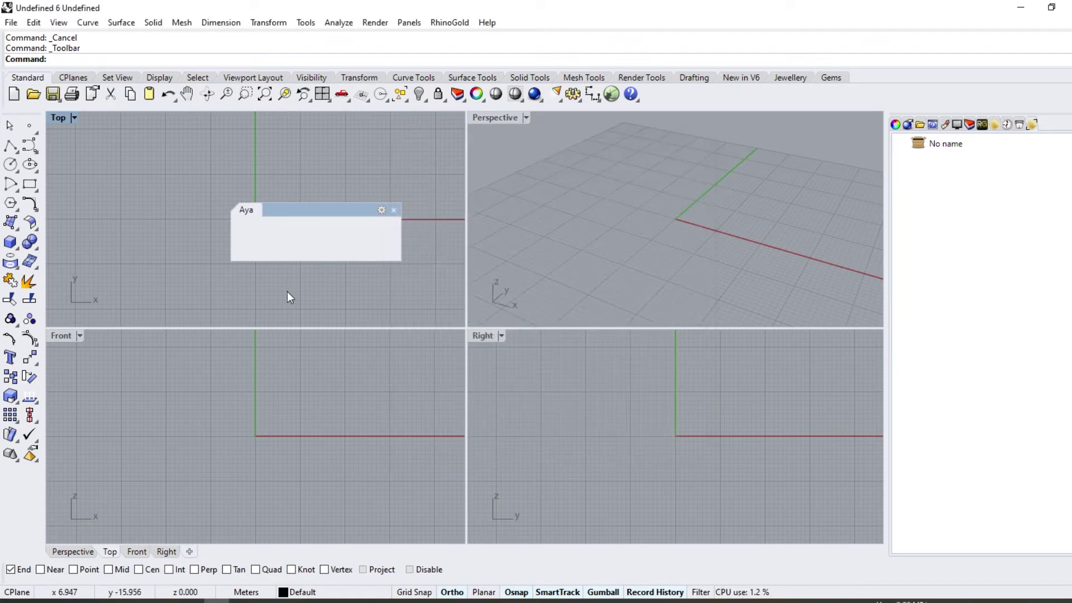
Ctrl-drag surface-creation and surface-editing commands from the left flyouts into the Aya toolbar.
ctrl+click(15, 226)
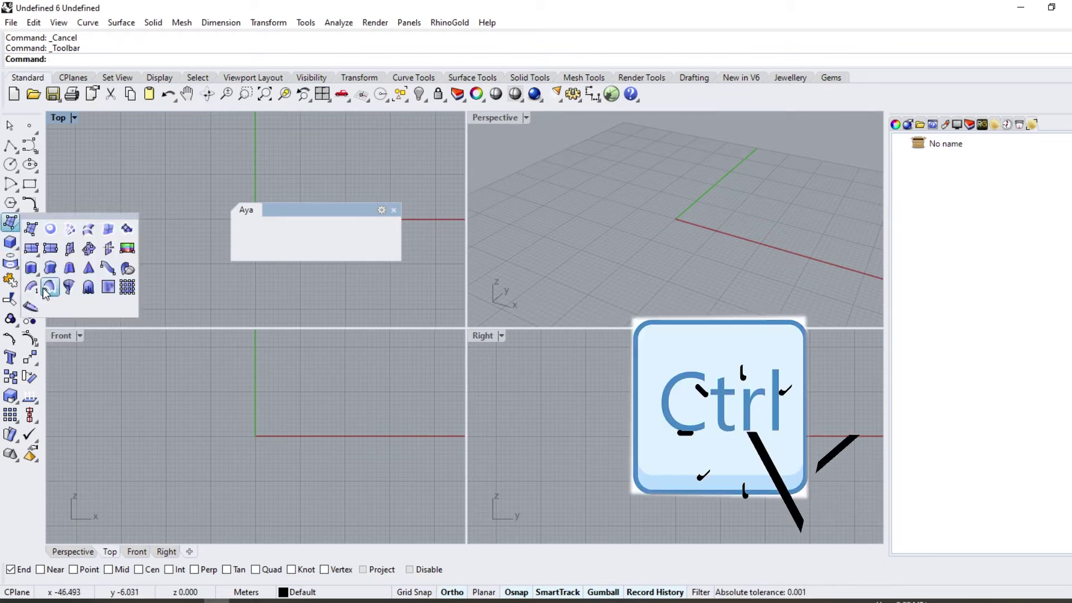
ctrl+drag(46, 292, 47, 293)
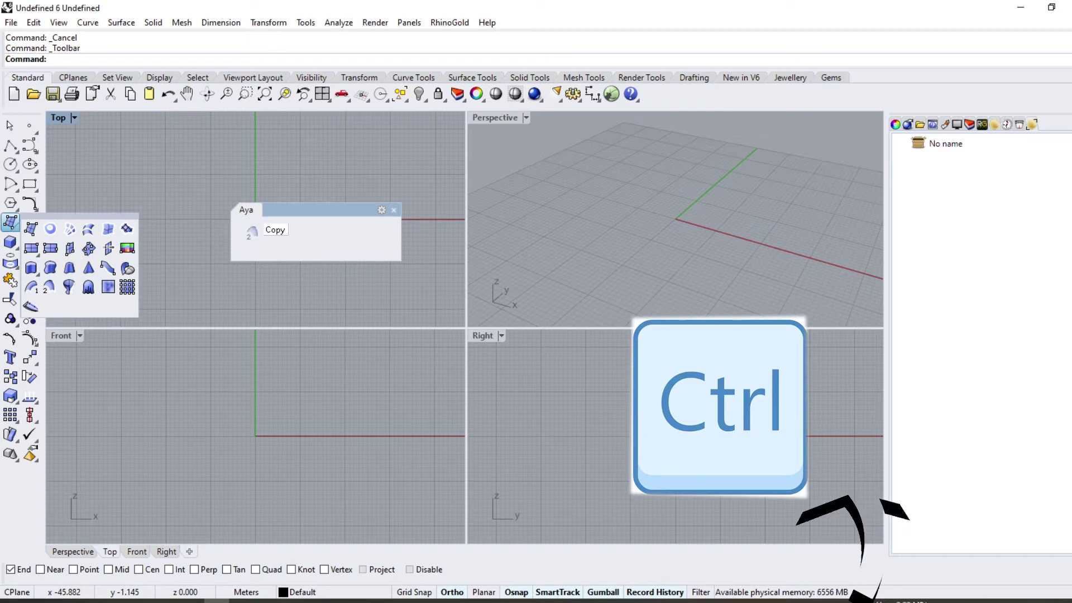
ctrl+drag(142, 259, 257, 226)
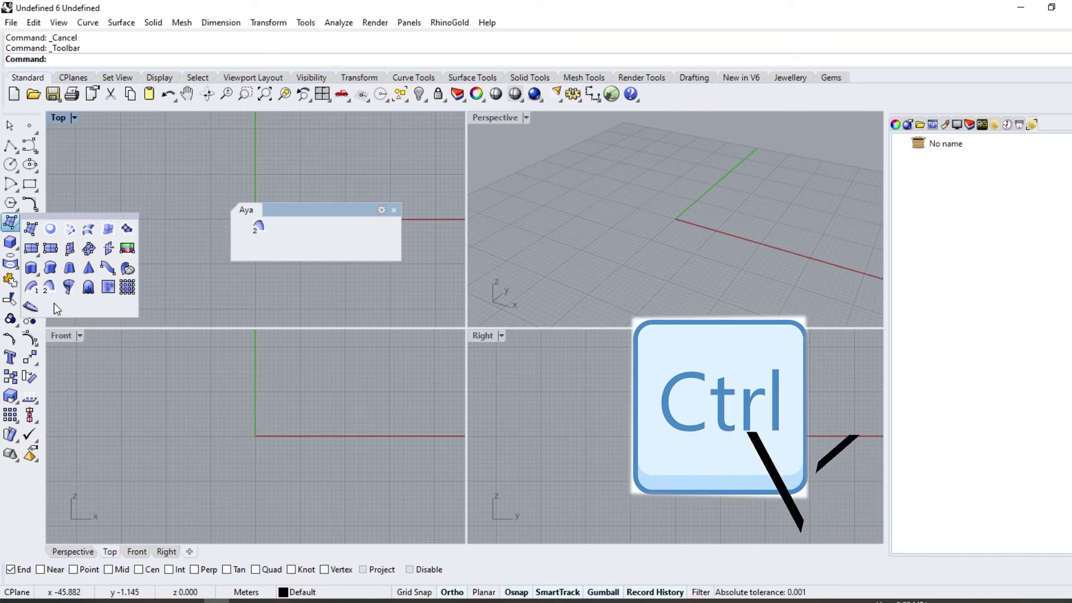
mouse_move(31, 287)
ctrl+mouse_down()
mouse_move(204, 265)
mouse_move(279, 227)
ctrl+mouse_up()
ctrl+drag(70, 229, 299, 227)
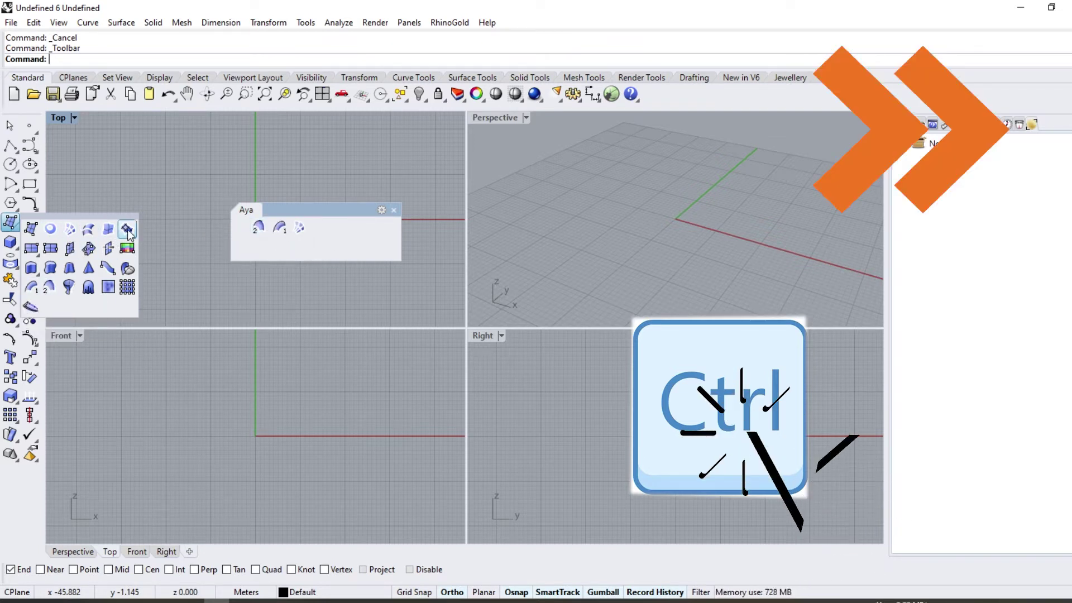
ctrl+drag(126, 229, 317, 226)
click(31, 223)
ctrl+drag(108, 229, 336, 227)
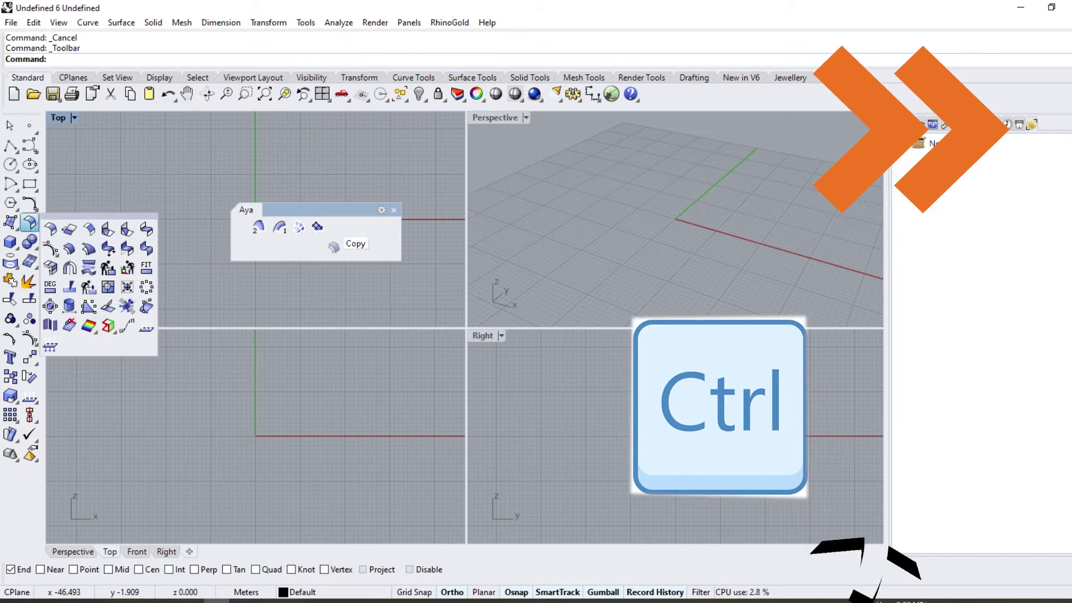
ctrl+drag(147, 229, 355, 226)
ctrl+drag(108, 325, 376, 228)
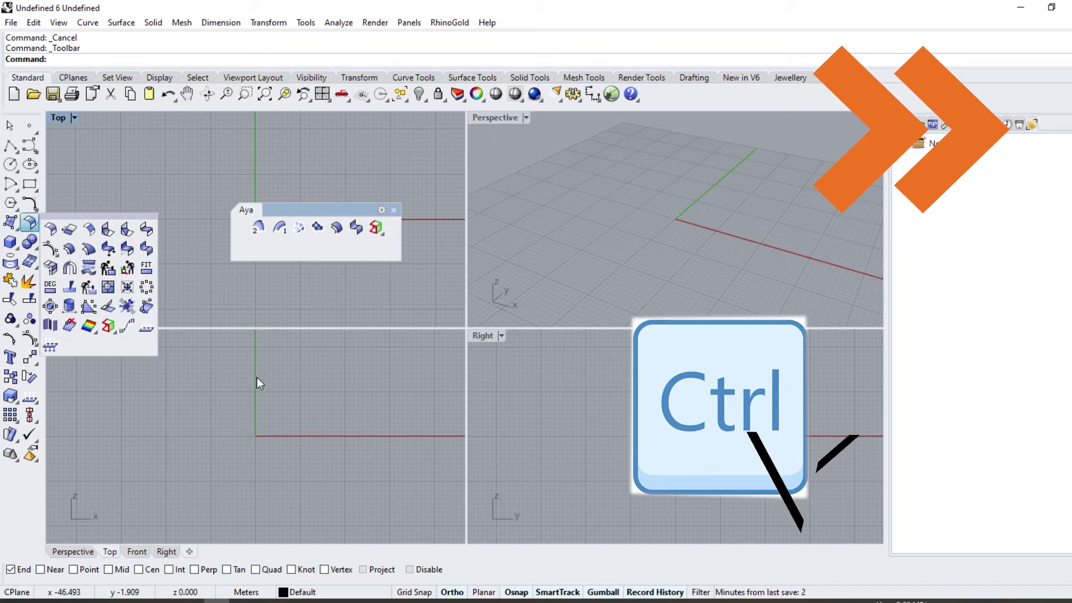
mouse_move(127, 287)
ctrl+mouse_down()
mouse_move(241, 246)
mouse_move(276, 246)
ctrl+mouse_up()
Copy several curve tools from the curve flyout onto the end of the Aya toolbar.
click(37, 209)
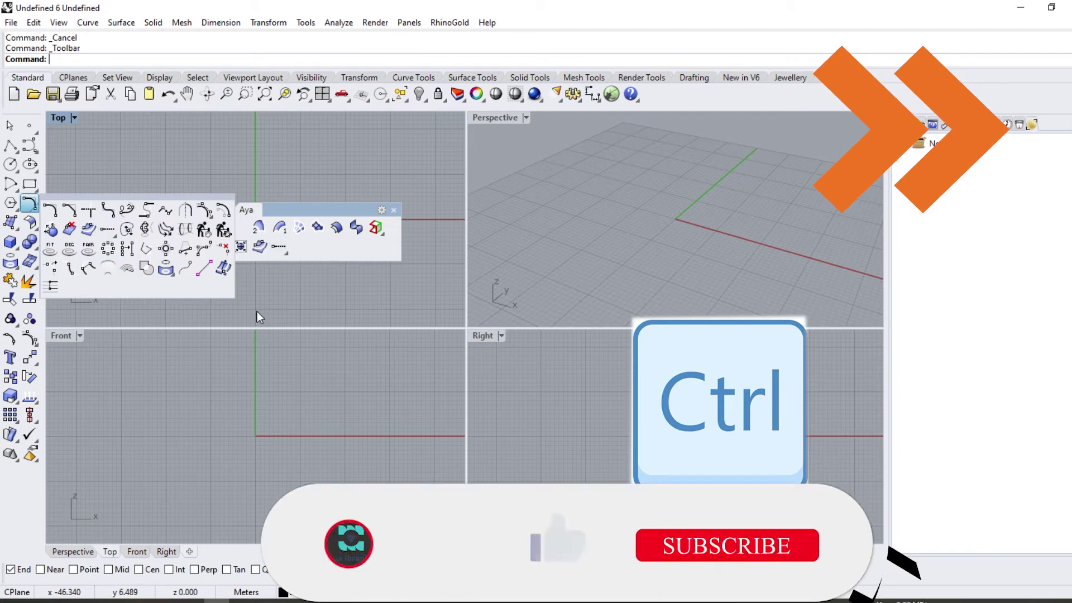
mouse_move(108, 229)
ctrl+mouse_down()
mouse_move(313, 263)
mouse_move(296, 264)
ctrl+mouse_up()
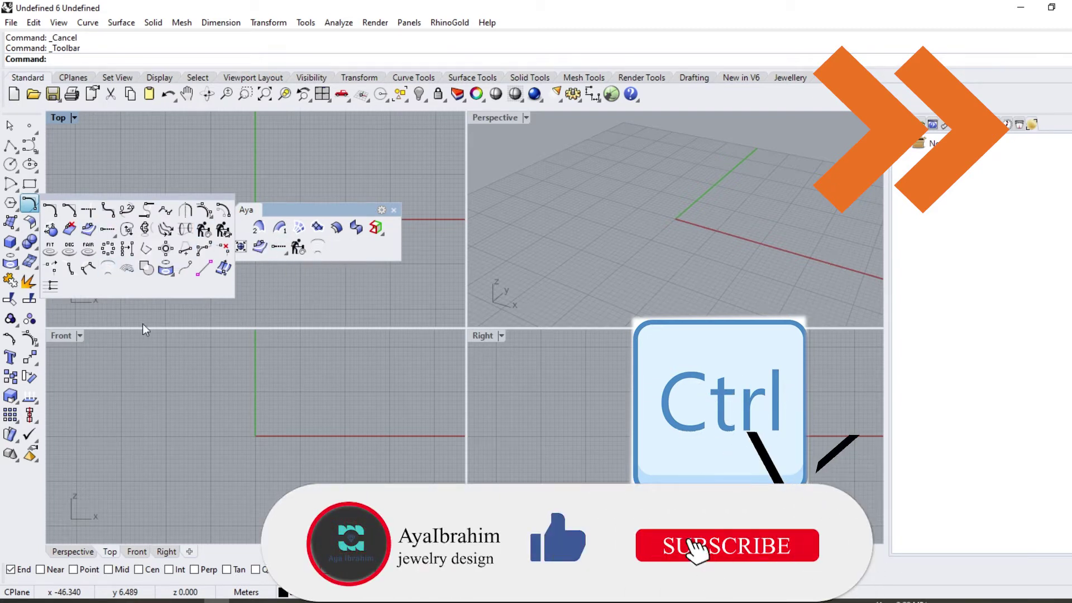
ctrl+drag(89, 268, 338, 249)
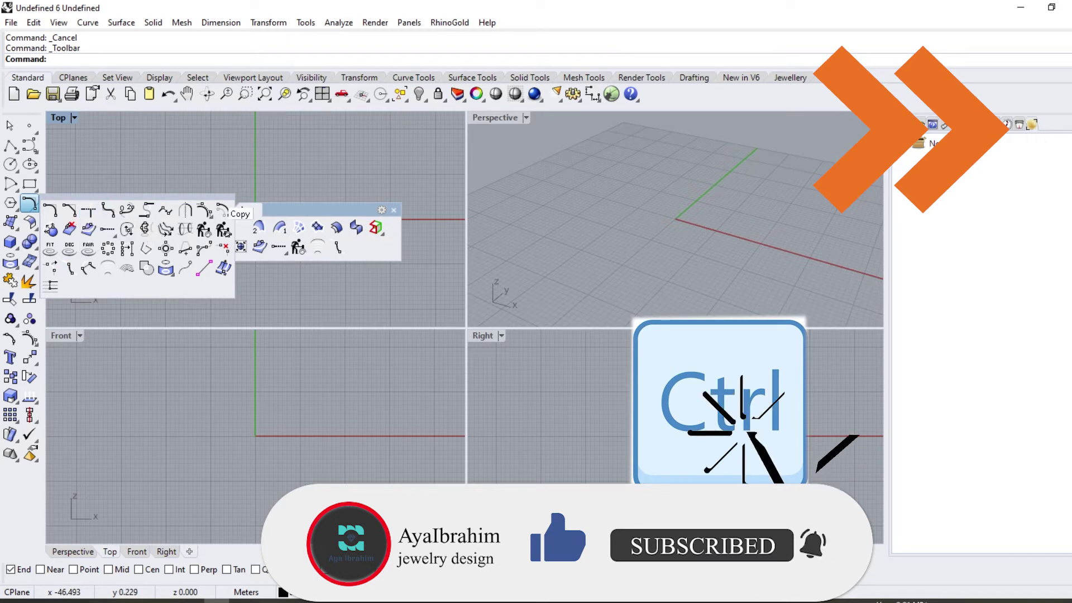
ctrl+drag(108, 211, 356, 248)
Add more surface commands including Extract Isocurve, then delete one duplicate button.
click(10, 261)
mouse_move(127, 268)
ctrl+mouse_down()
mouse_move(373, 247)
mouse_move(387, 338)
ctrl+mouse_up()
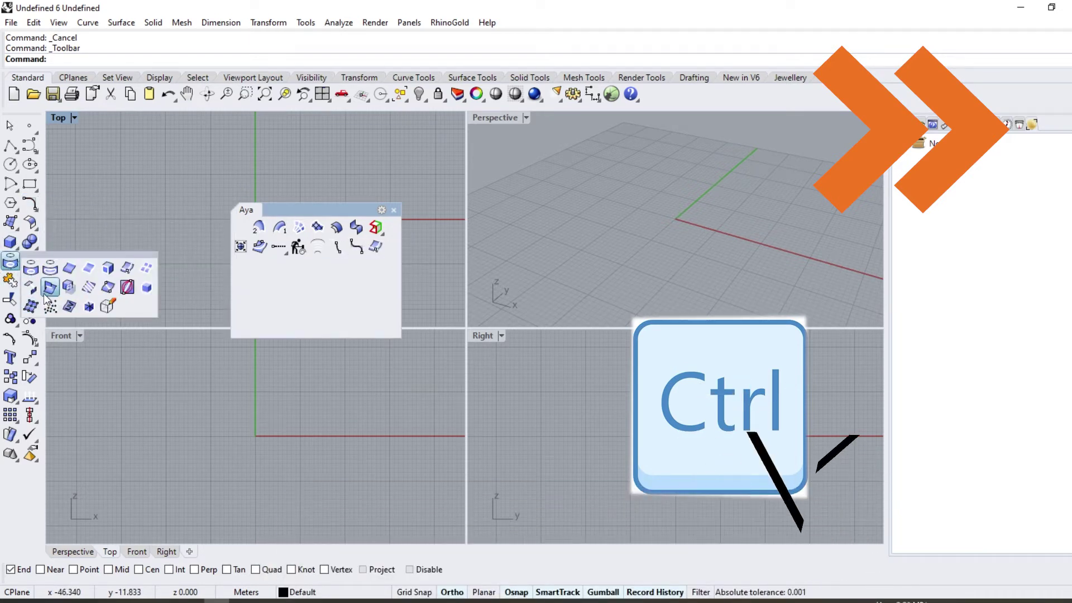
ctrl+drag(239, 255, 241, 252)
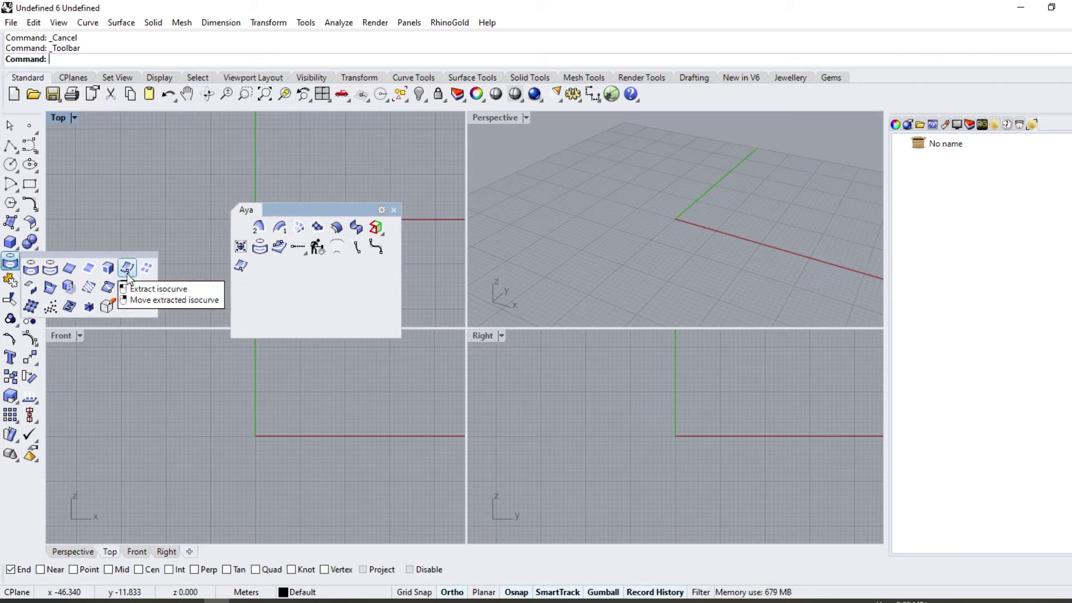
ctrl+drag(128, 276, 265, 272)
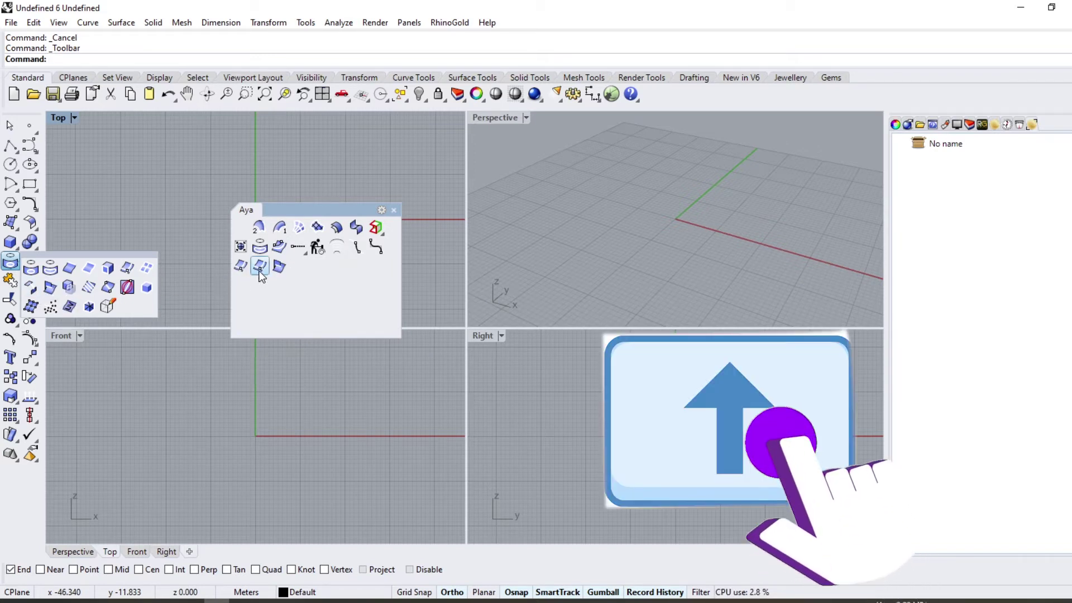
shift+drag(261, 277, 166, 259)
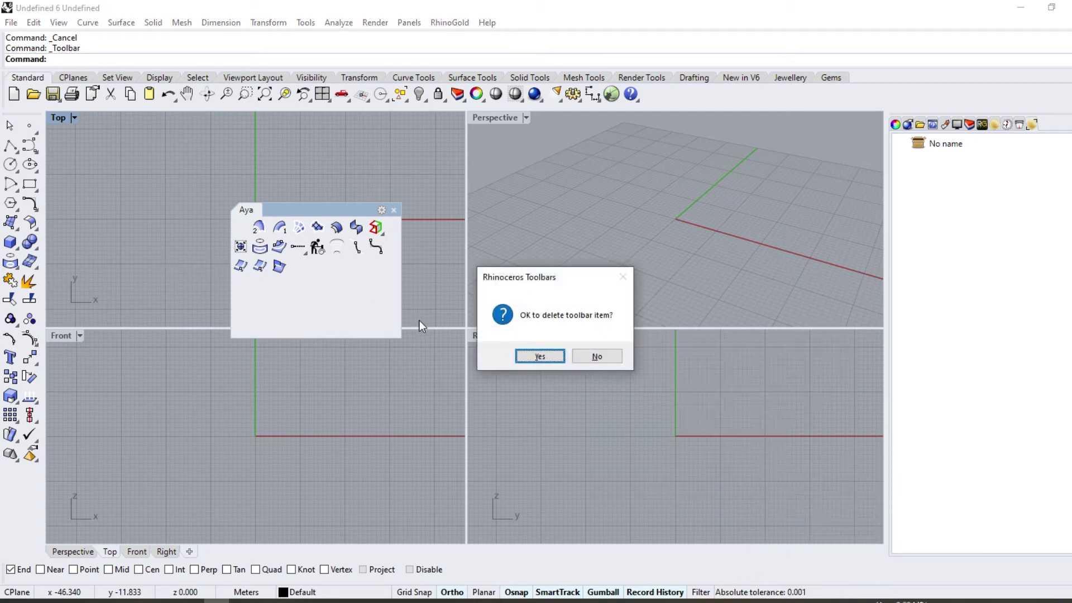
click(531, 360)
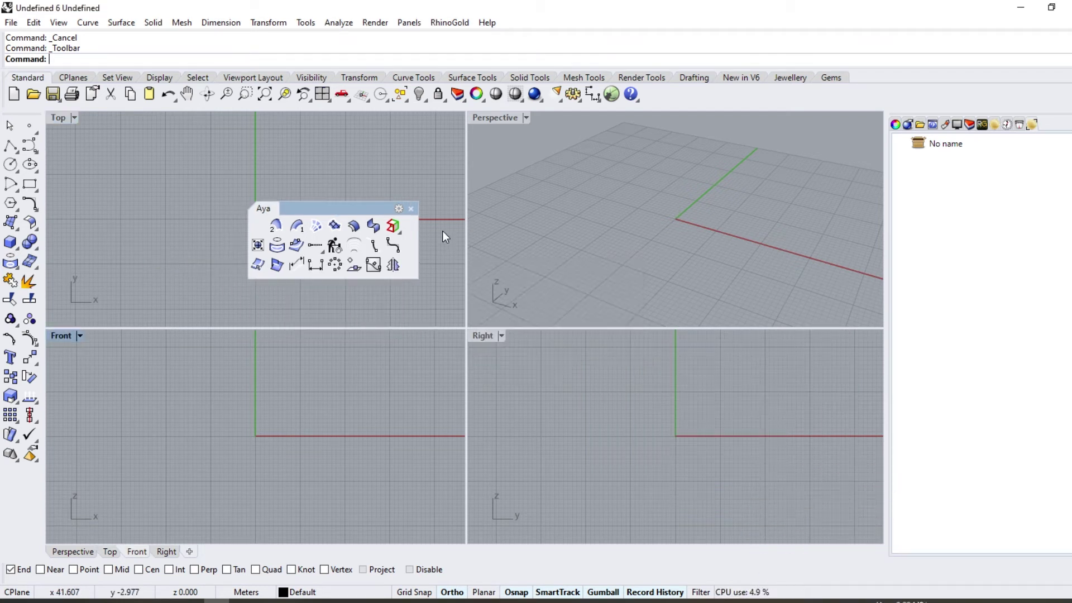
Close the floating Aya toolbar and check Aya under Show or Hide Tabs to dock it as a tab.
click(411, 210)
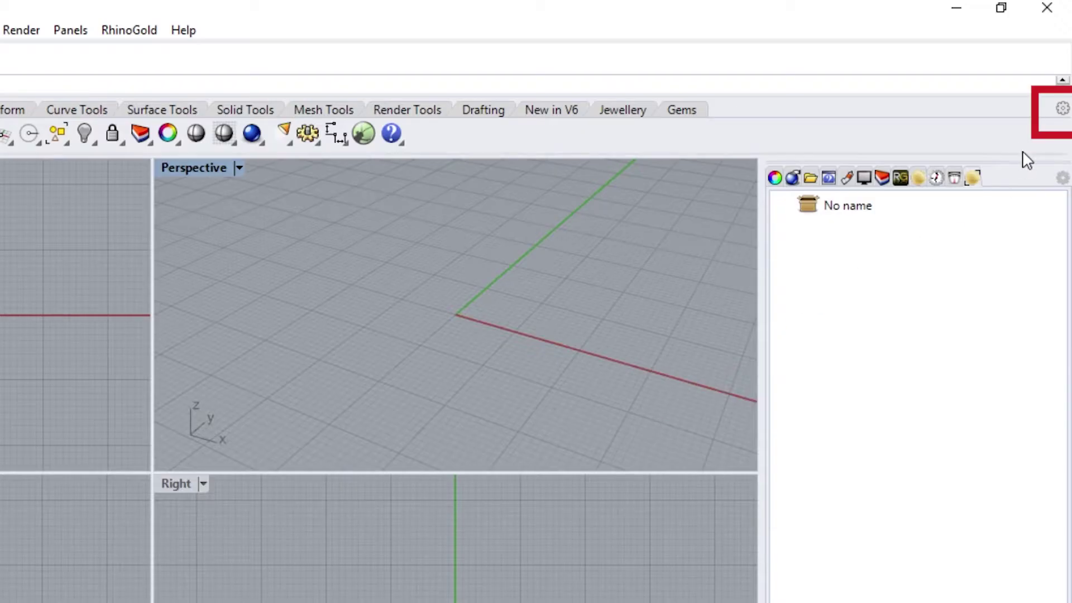
click(1063, 110)
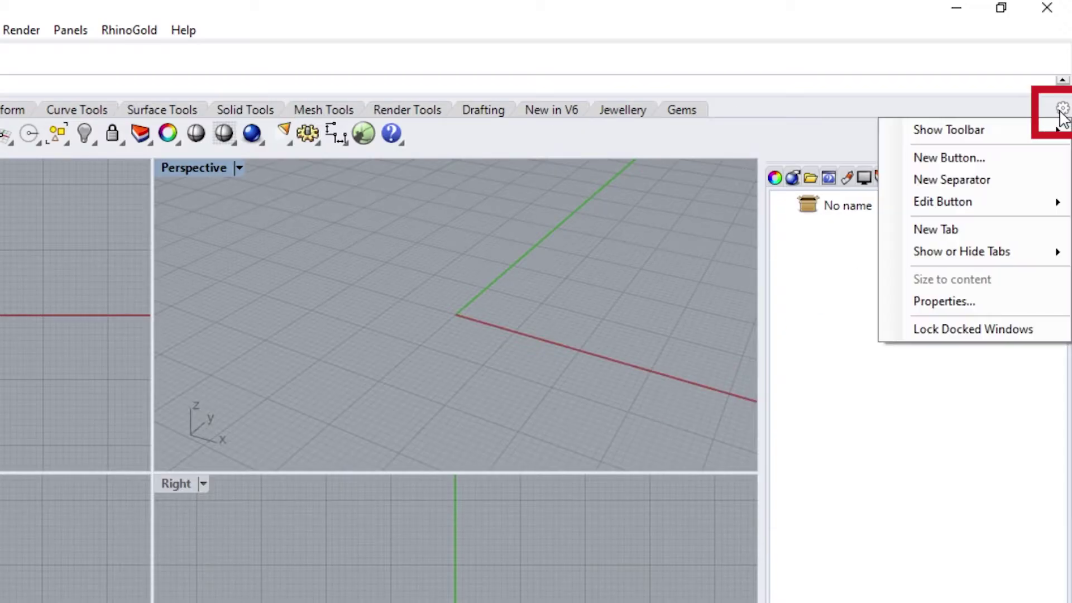
mouse_move(962, 251)
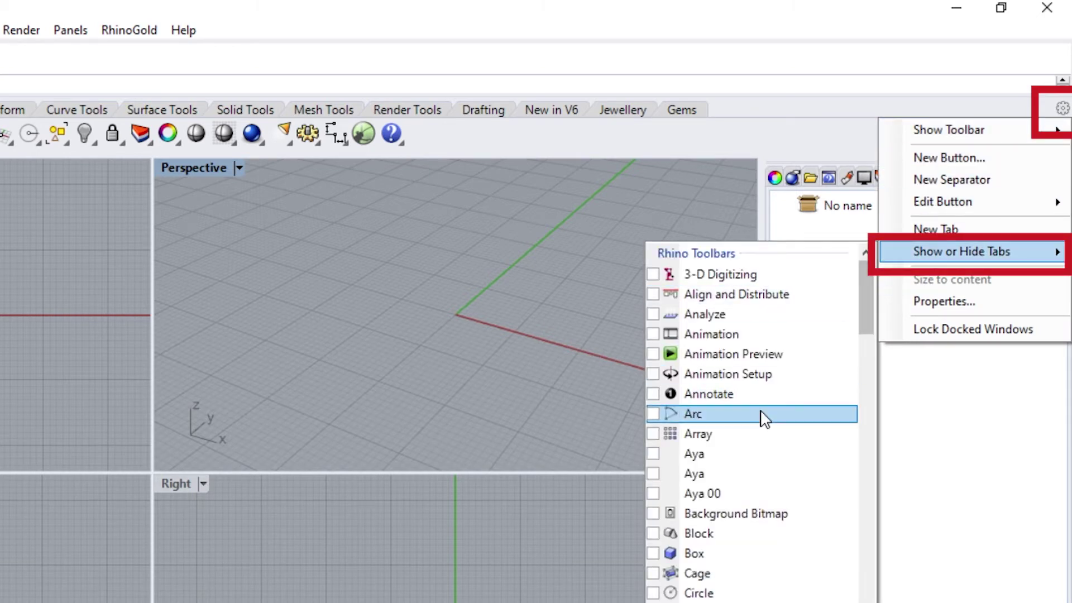
scroll(762, 416, down, 5)
scroll(793, 402, down, 8)
scroll(797, 400, down, 3)
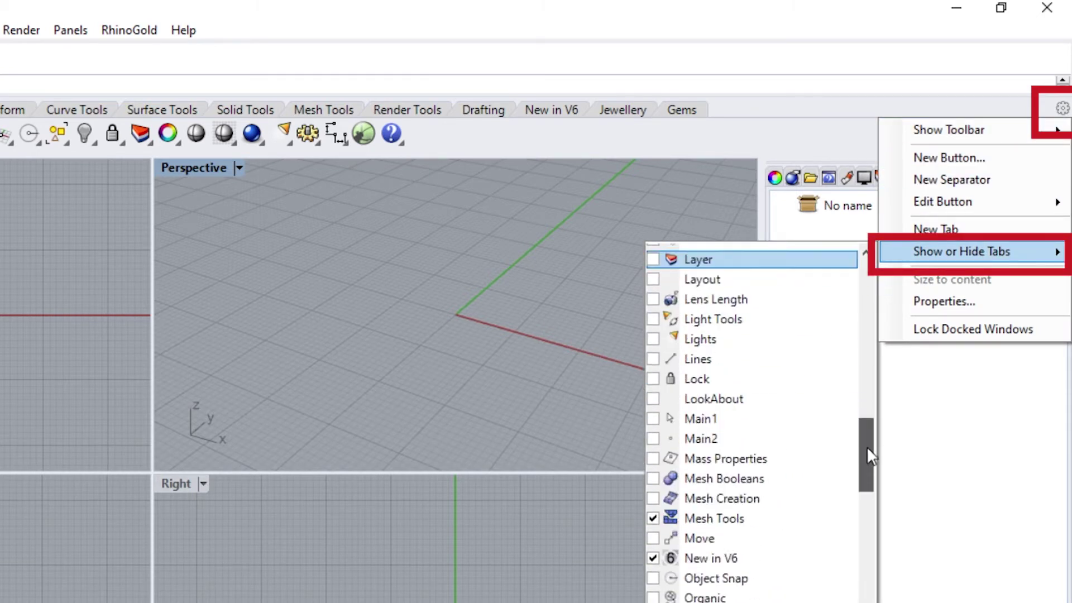
drag(867, 447, 867, 589)
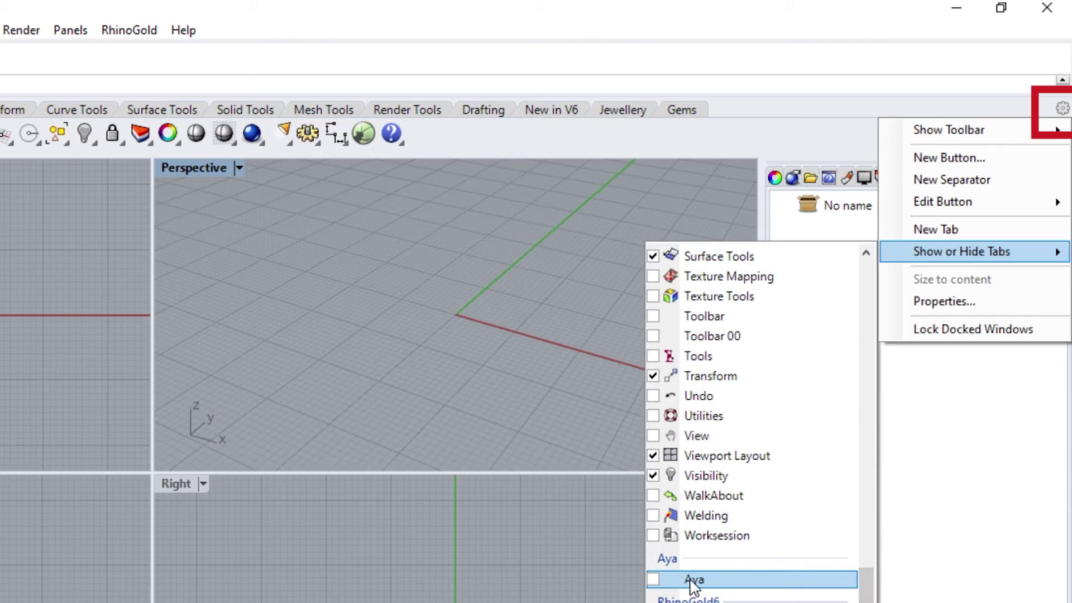
click(654, 580)
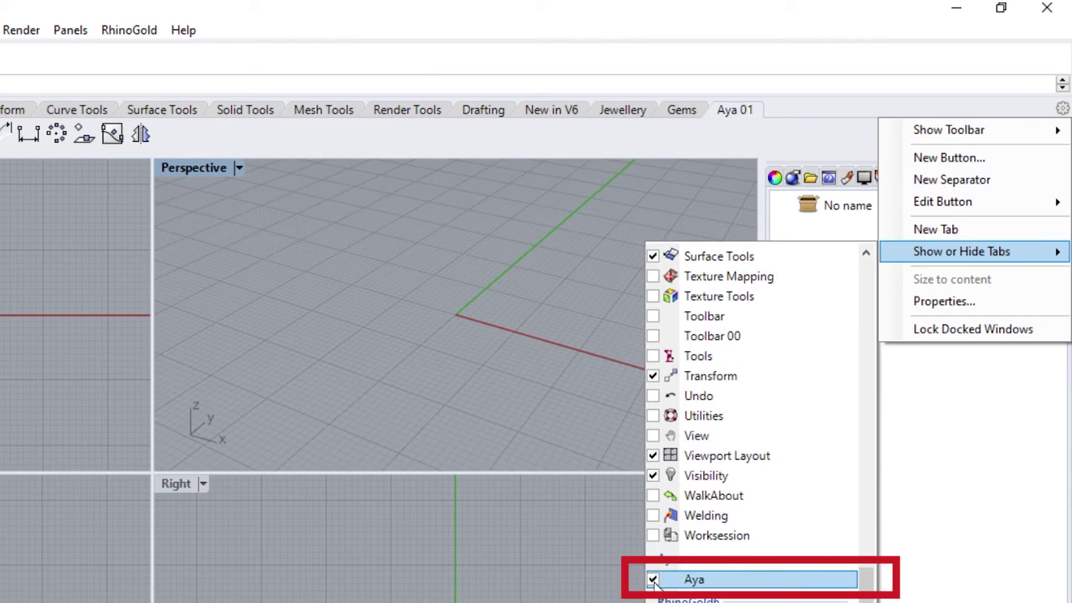
click(457, 240)
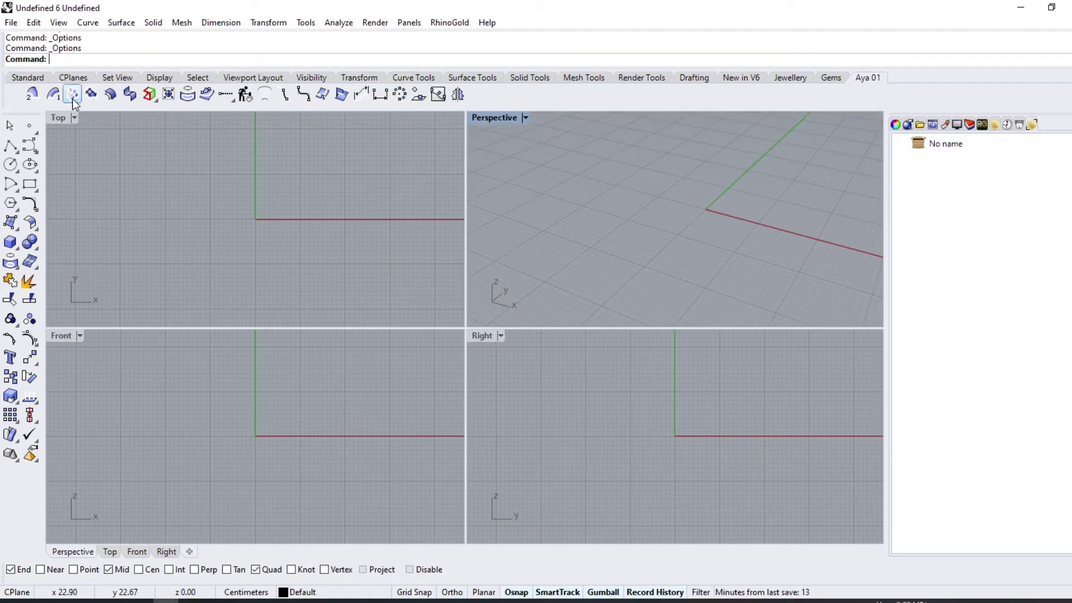
Middle-click the viewport to see the default popup toolbar, then close it.
middle_click(507, 224)
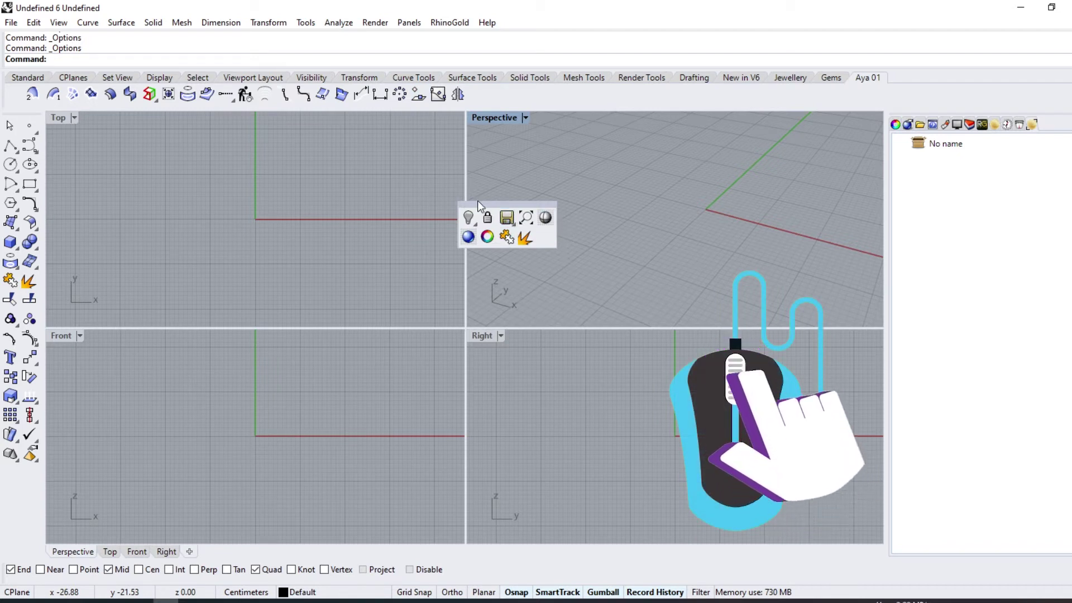
drag(504, 211, 446, 229)
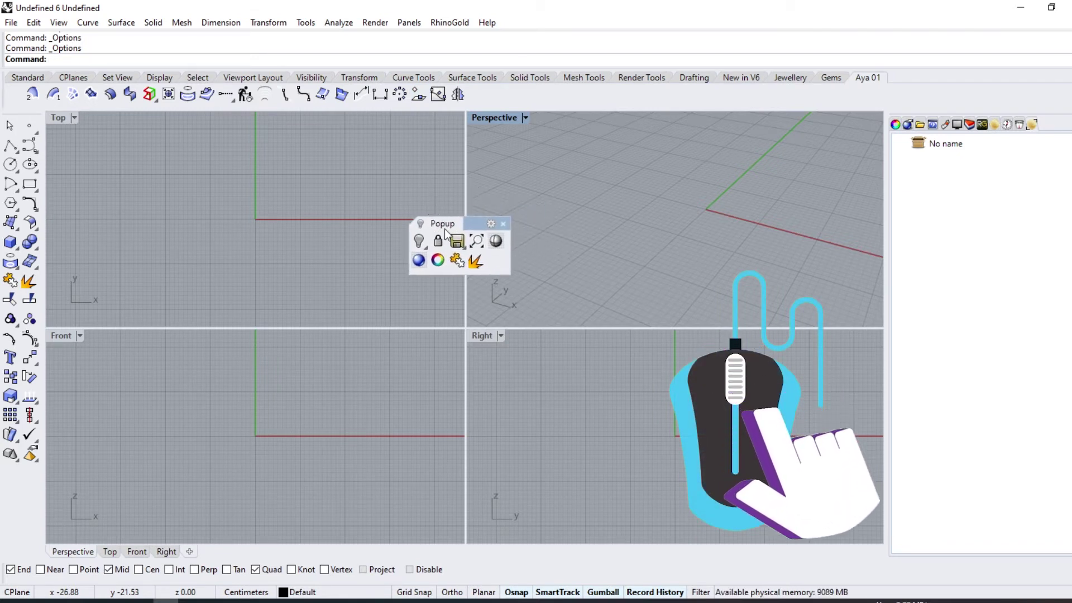
click(502, 225)
Set Aya.Aya as the middle-click popup toolbar in the Mouse options.
click(296, 24)
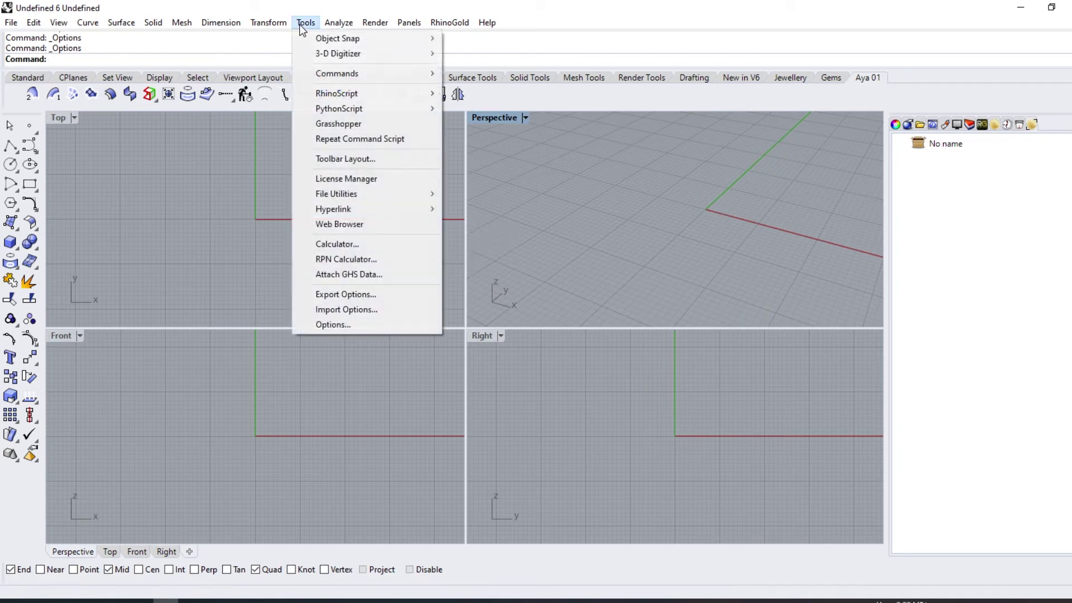
click(334, 321)
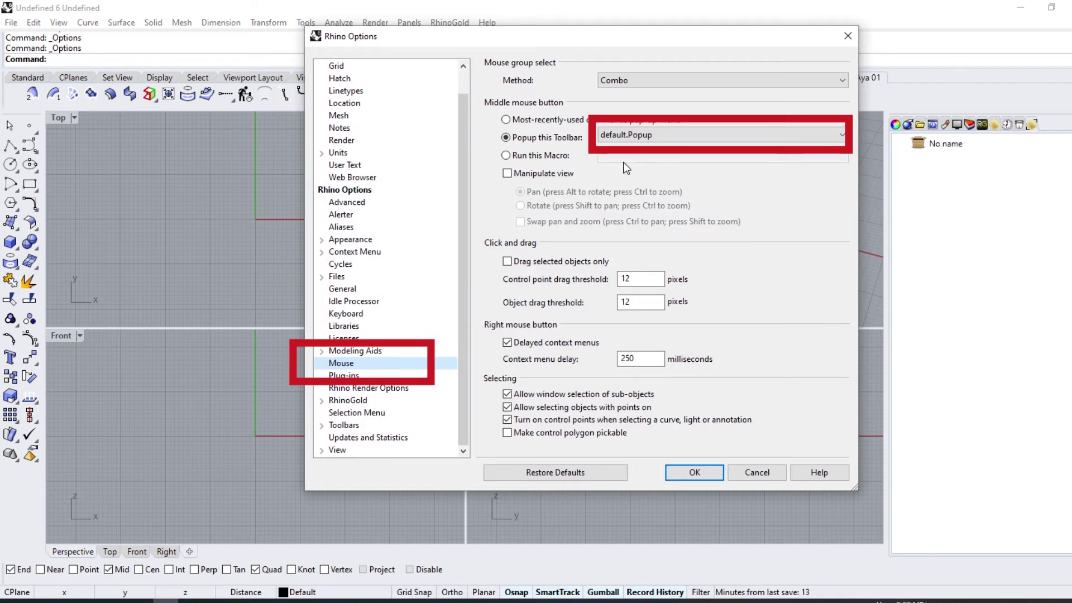
click(682, 135)
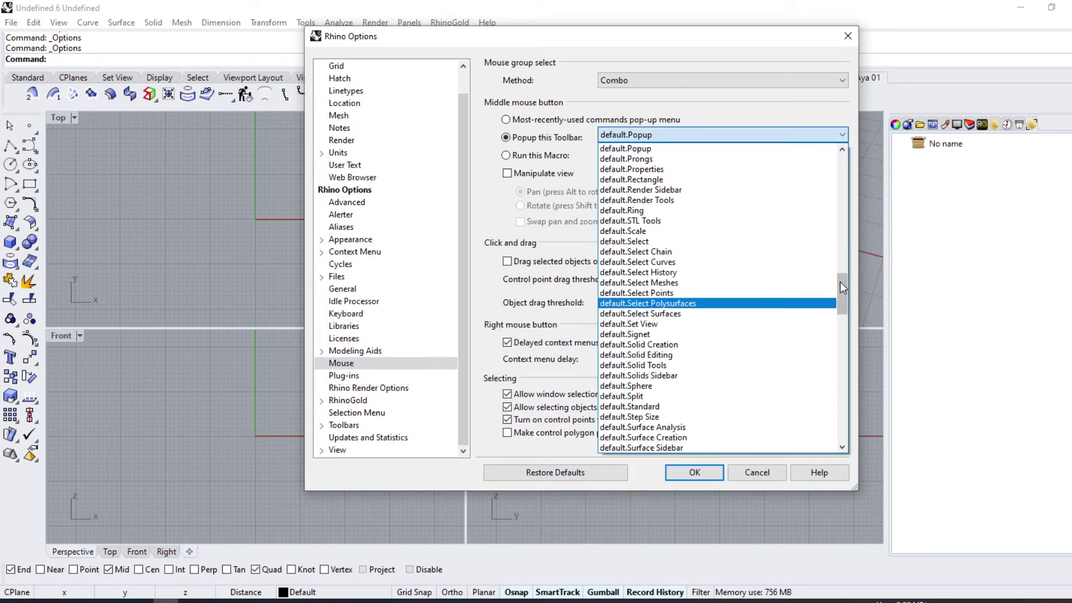
drag(843, 288, 838, 427)
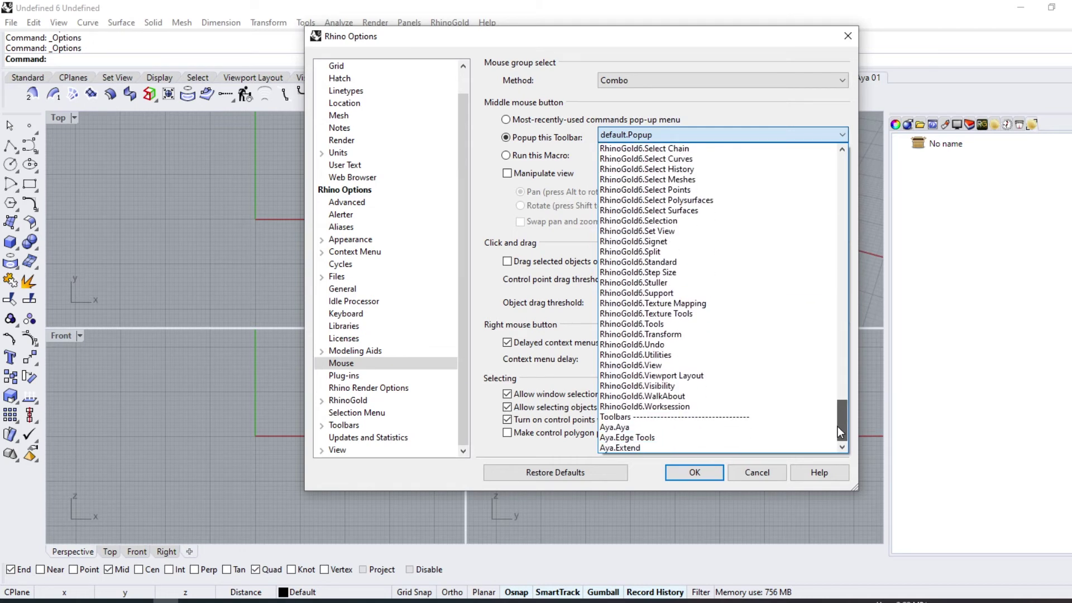
click(655, 432)
click(698, 472)
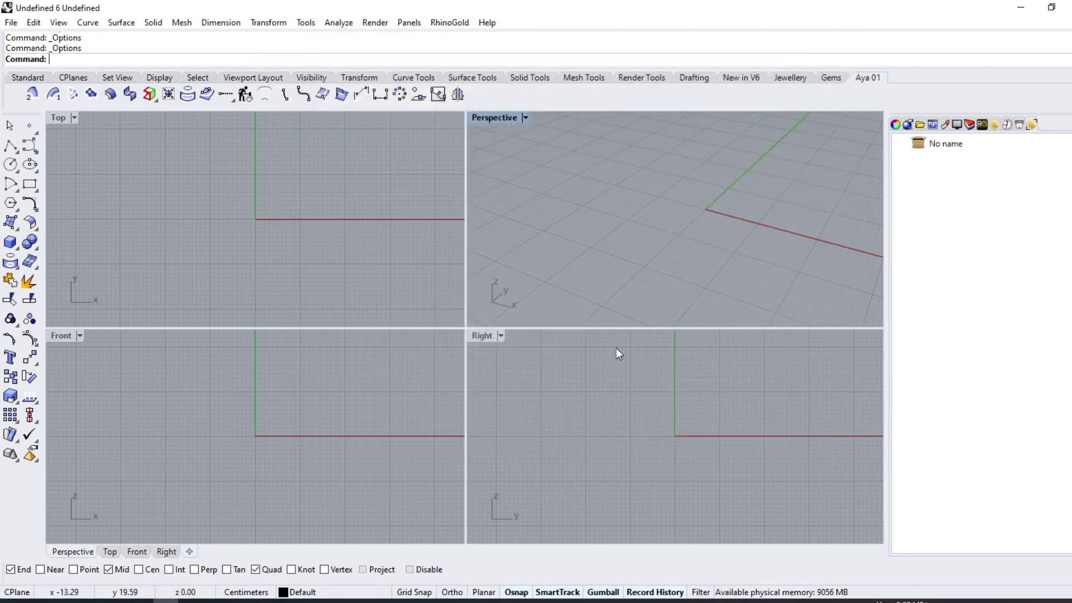
Middle-click in the viewport to bring up the Aya popup toolbar and reposition it.
middle_click(559, 245)
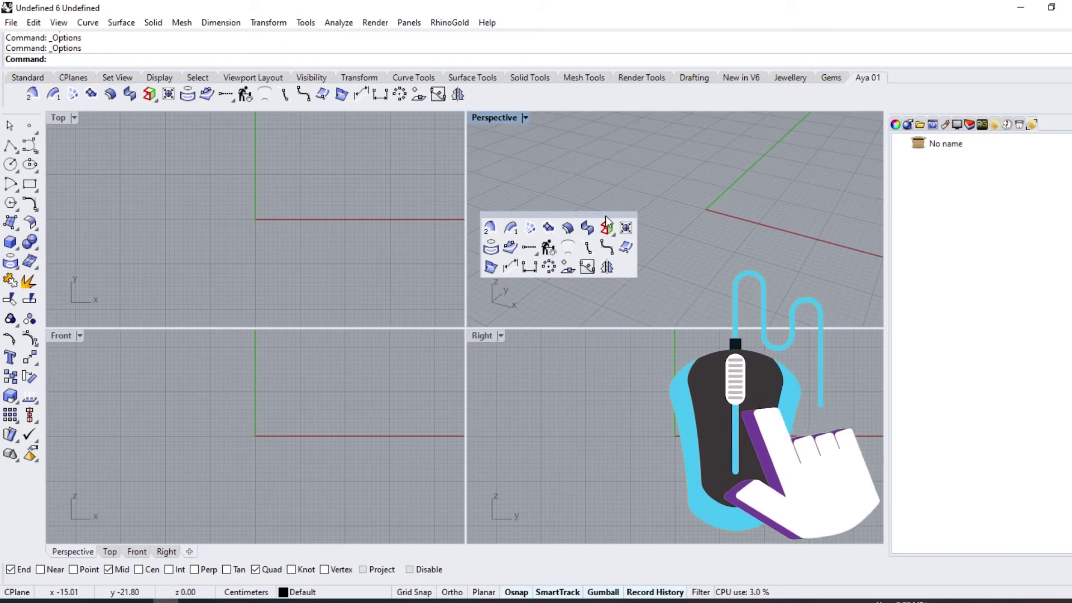
drag(596, 198, 481, 205)
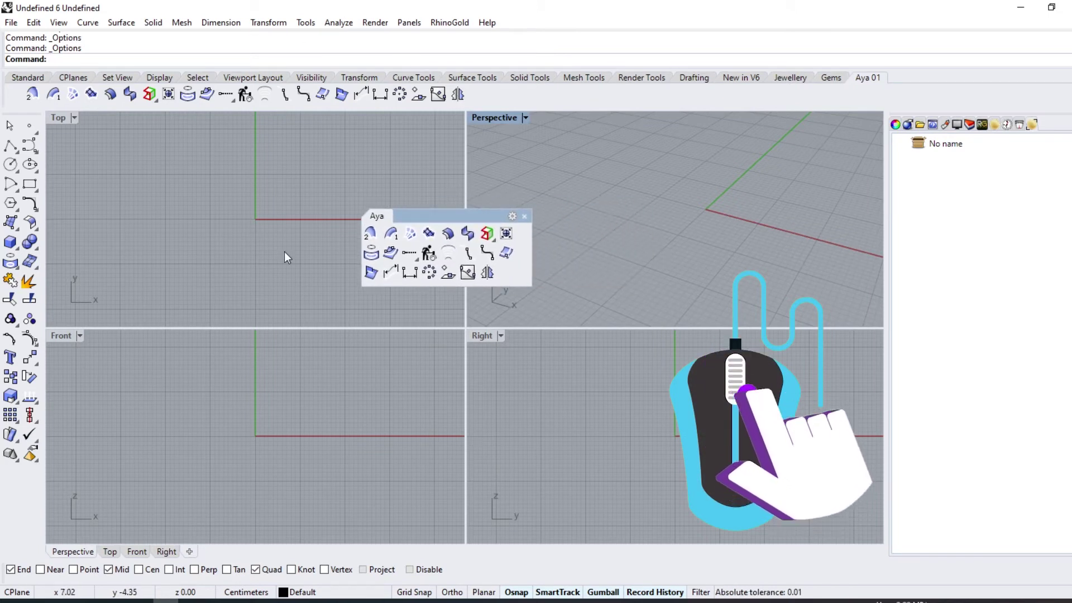
middle_click(560, 259)
Dismiss the Aya popup and show the Keyboard shortcut list in Options.
click(582, 195)
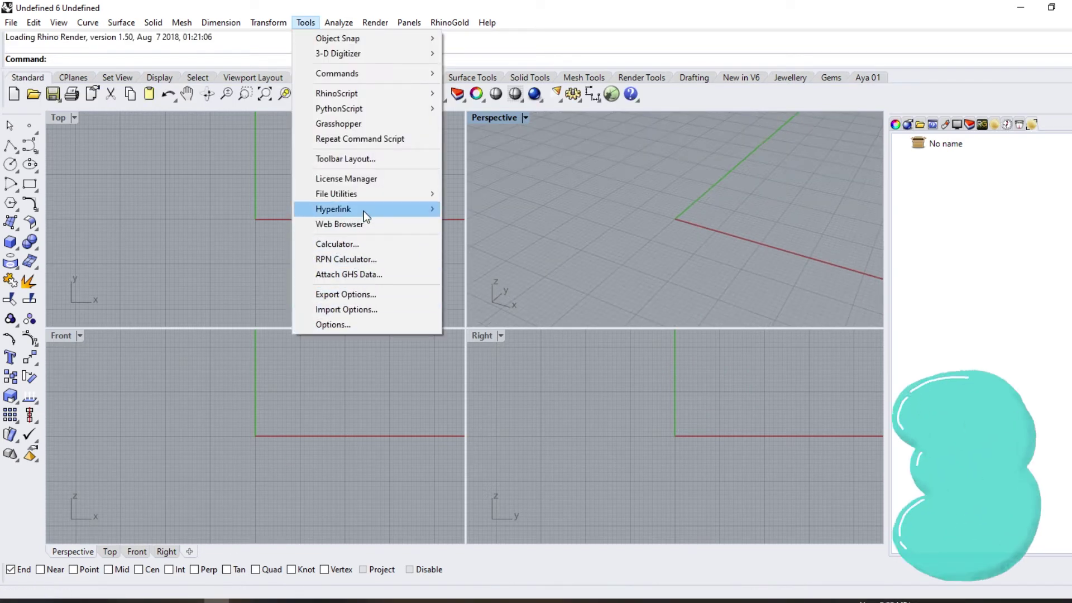
click(357, 325)
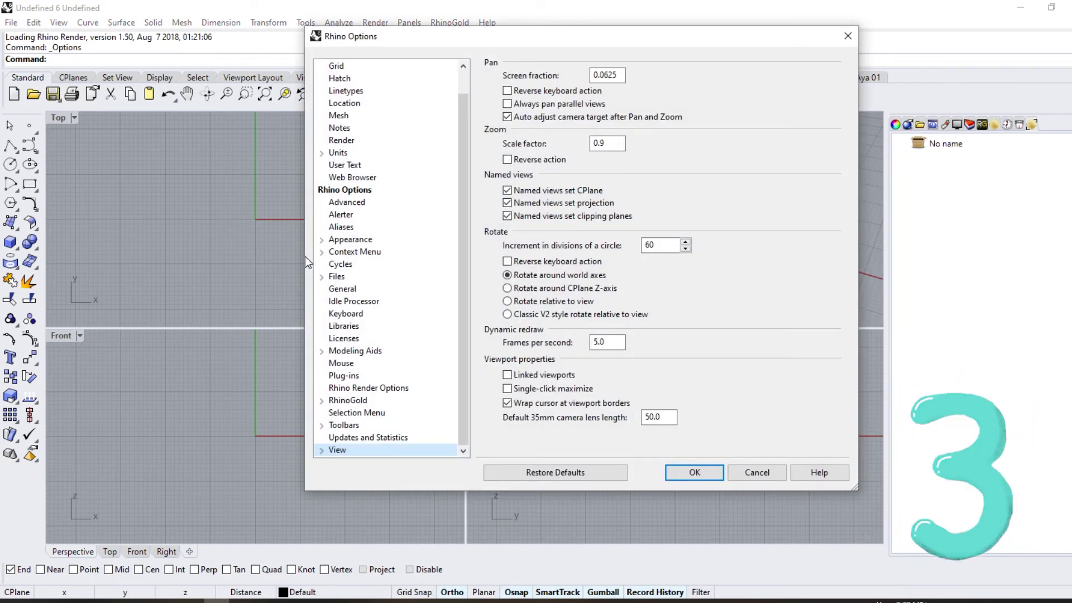
click(345, 313)
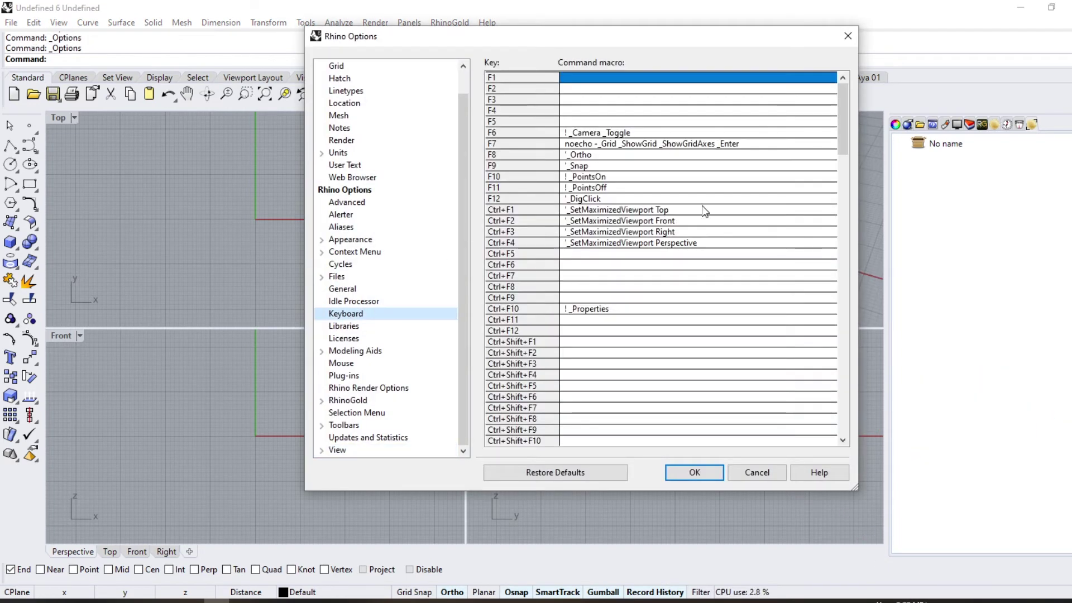
scroll(723, 234, down, 1)
scroll(723, 234, down, 4)
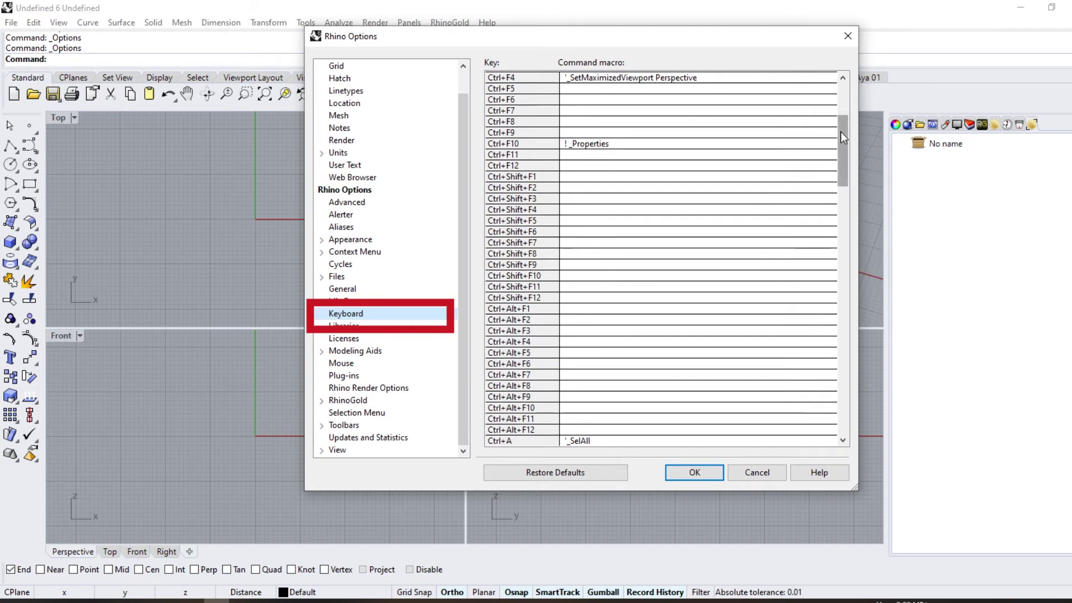
mouse_move(841, 132)
mouse_down()
mouse_move(845, 334)
mouse_move(866, 87)
mouse_up()
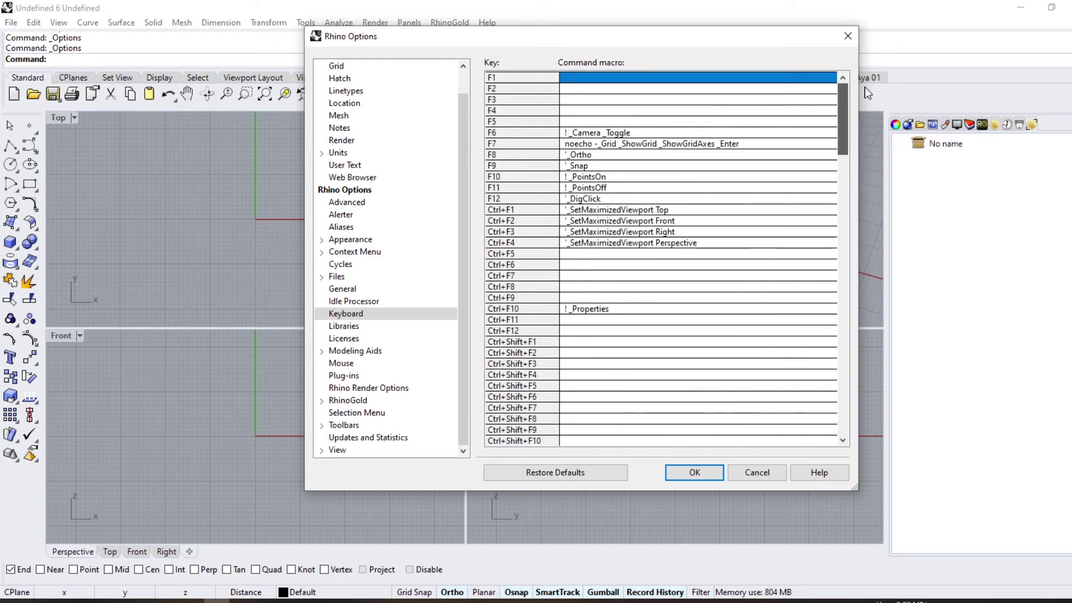
Edit the F5 command macro to ! _FullScreen, comparing the F6 and Ctrl+F1 macros.
click(580, 122)
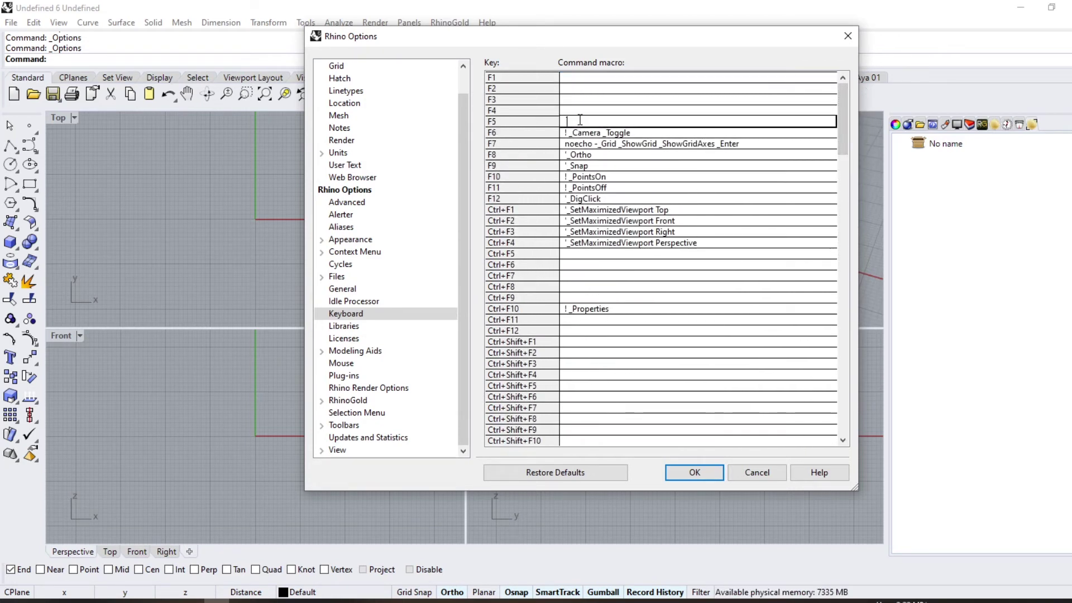
click(581, 188)
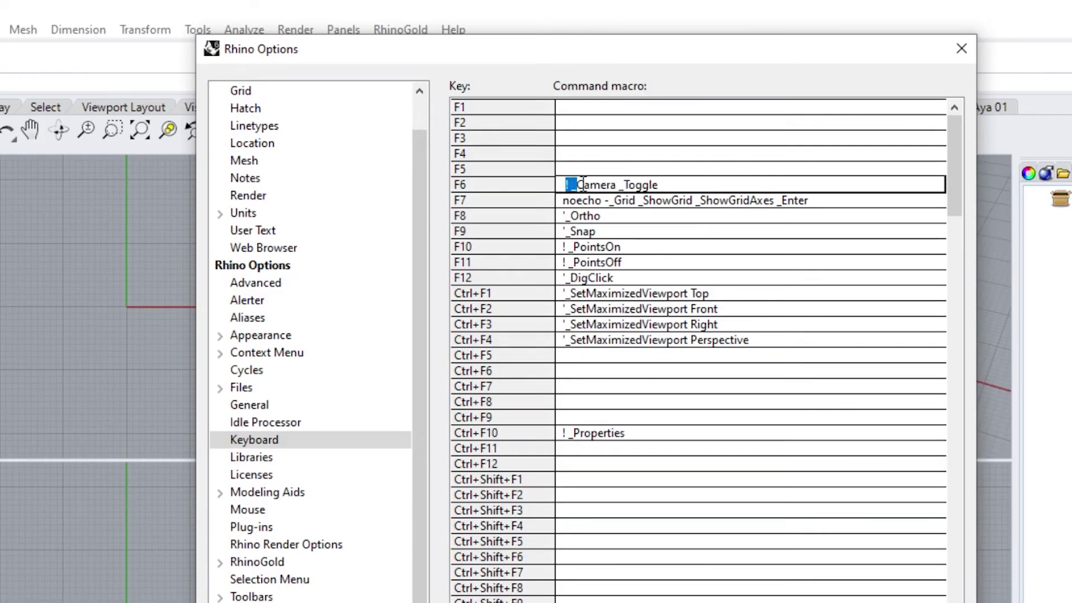
click(583, 167)
text(! _FullScreen)
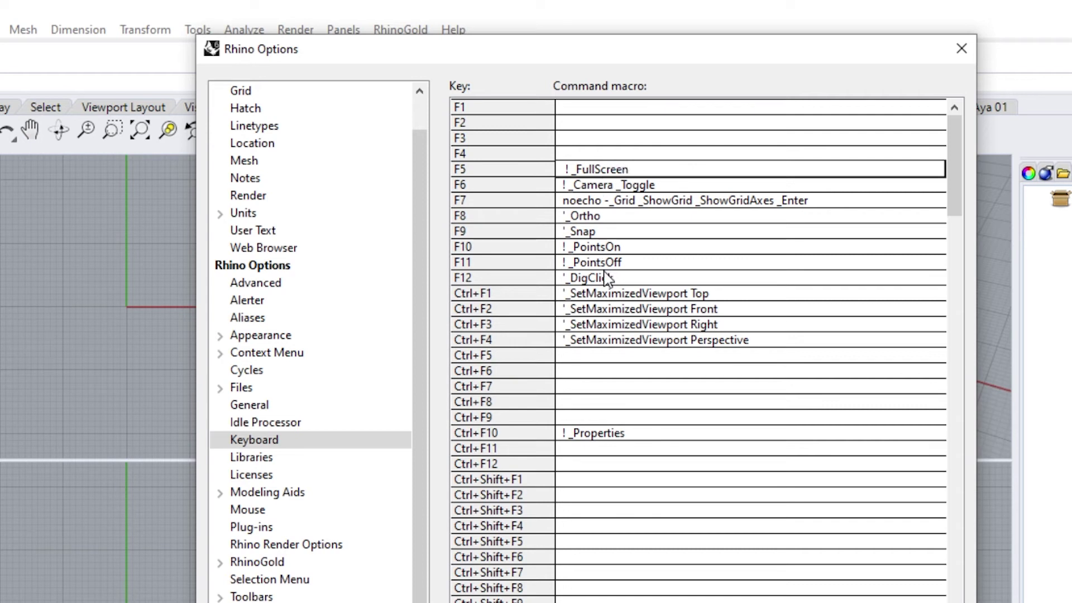
click(606, 293)
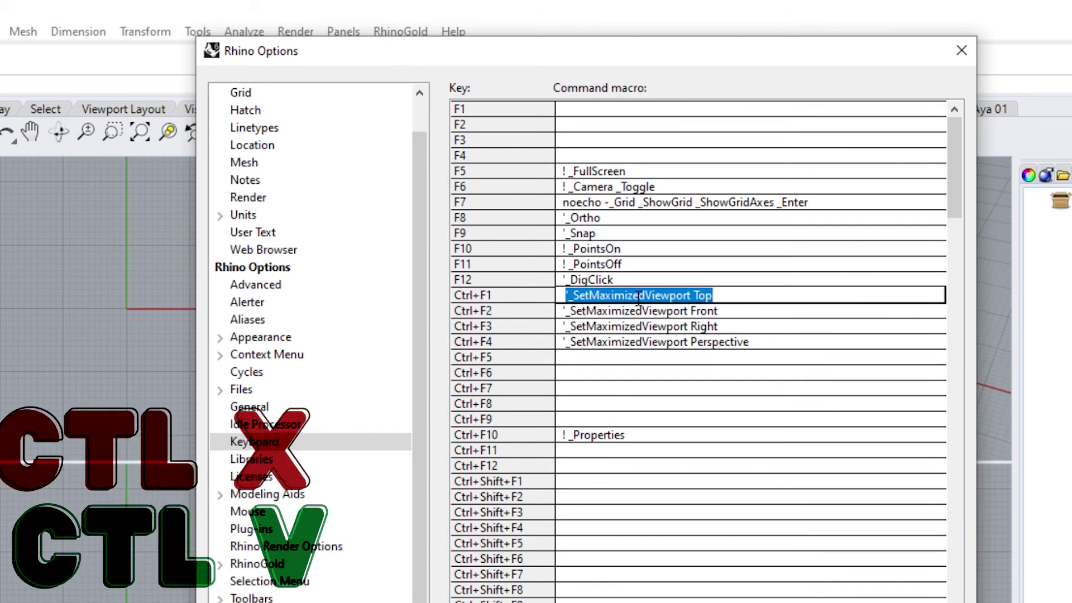
Move the maximize Top and Front macros from Ctrl+F1 and Ctrl+F2 onto F1 and F2.
key(ctrl+x)
click(578, 108)
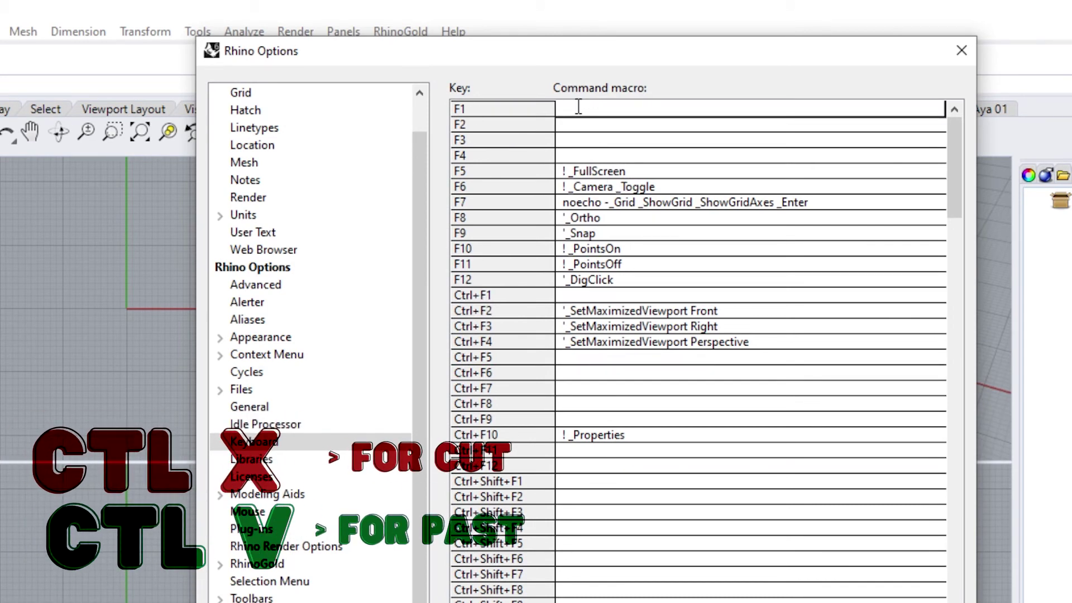
key(ctrl+v)
click(612, 308)
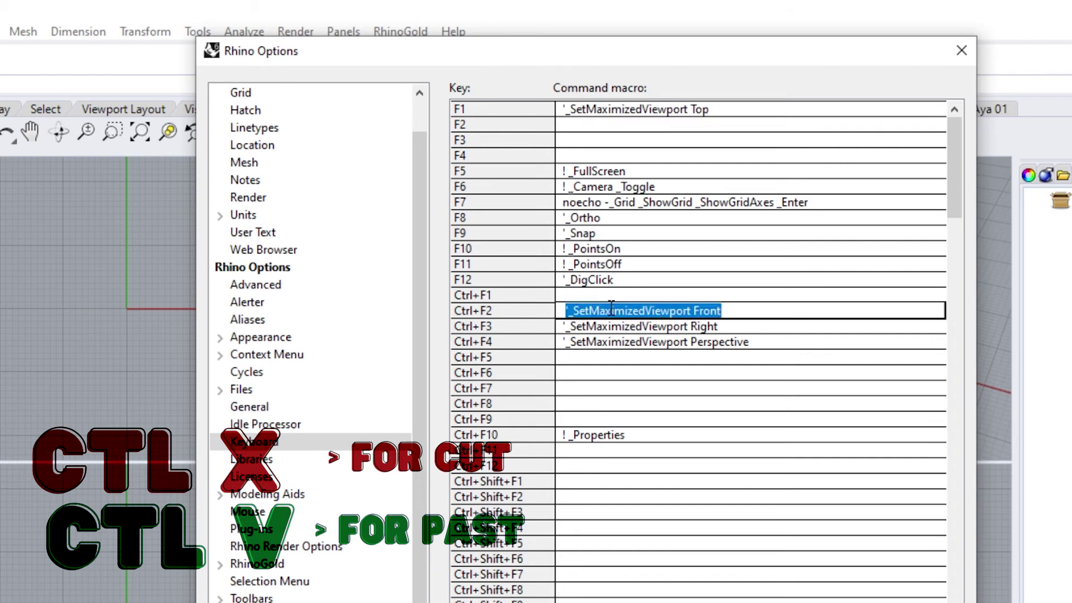
key(ctrl+x)
click(598, 124)
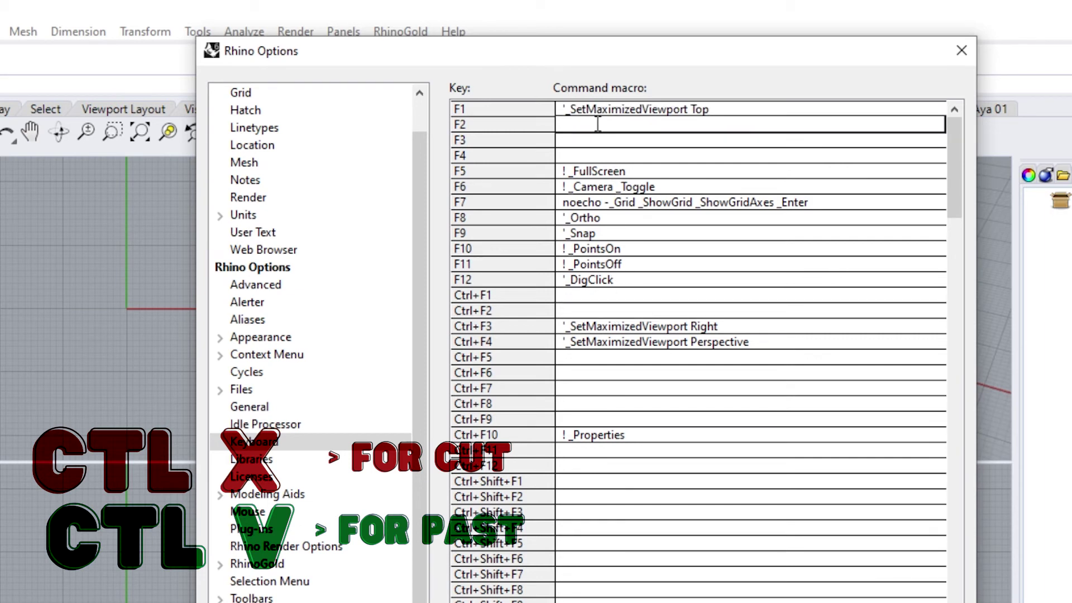
key(ctrl+v)
Move the maximize Right and Perspective macros from Ctrl+F3/F4 onto F3/F4, and save the options.
click(619, 325)
key(ctrl+x)
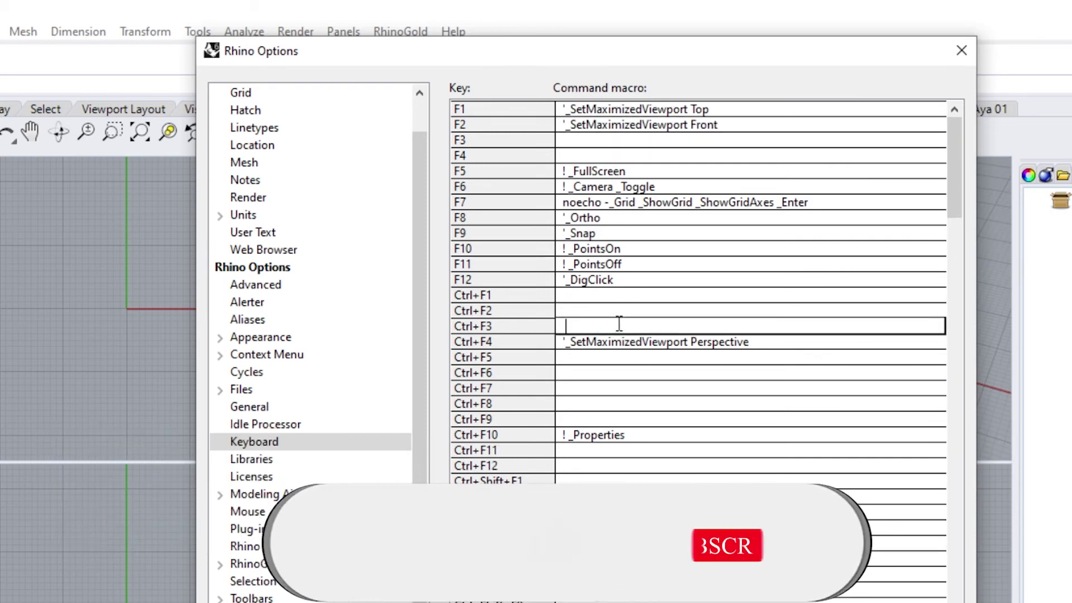
click(611, 139)
key(ctrl+v)
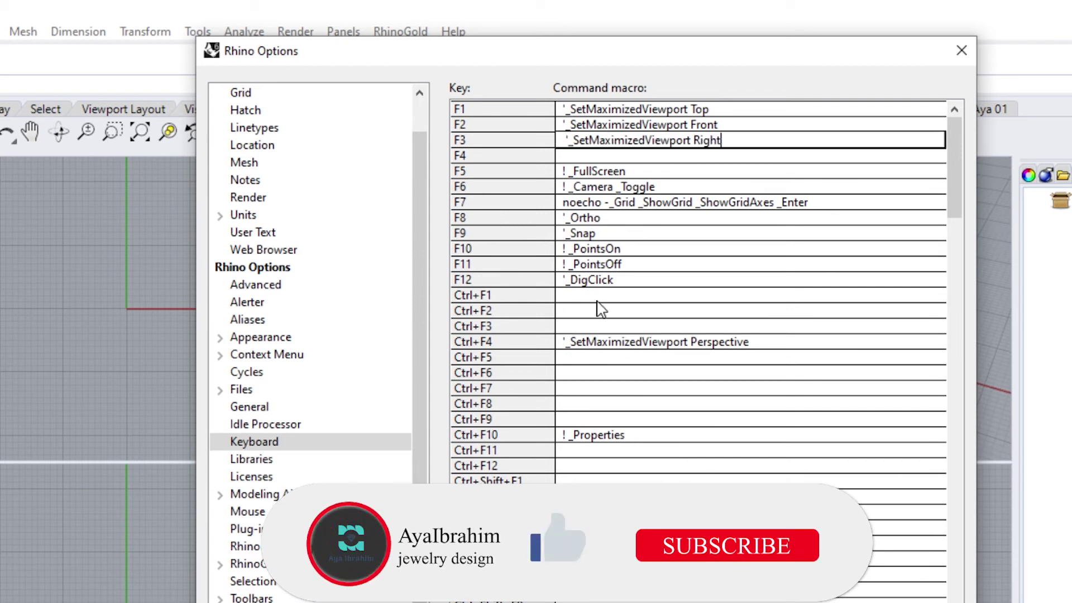
click(598, 342)
key(ctrl+x)
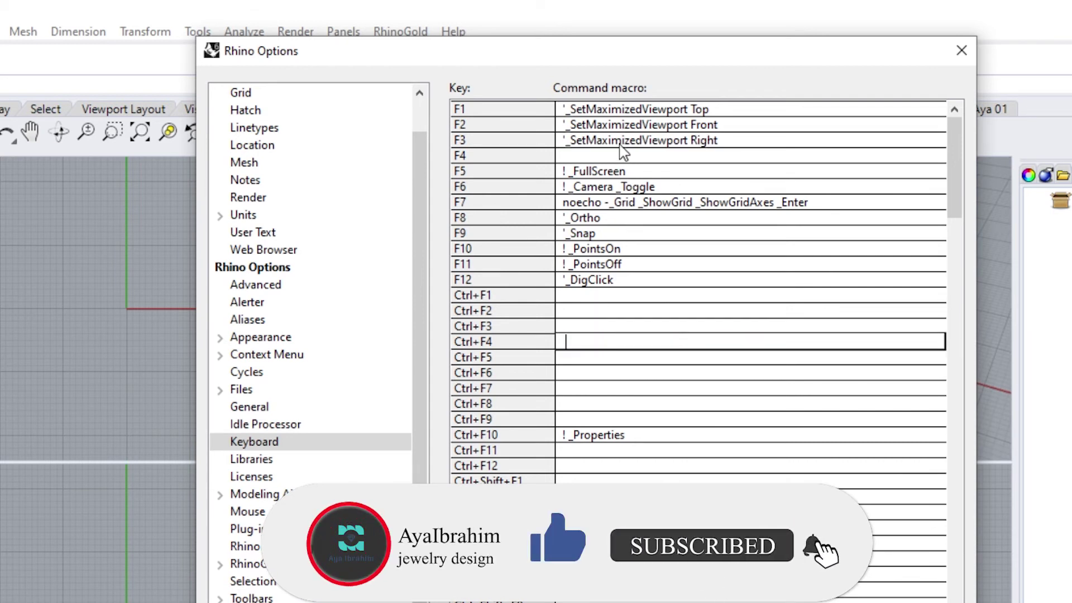
click(620, 155)
key(ctrl+v)
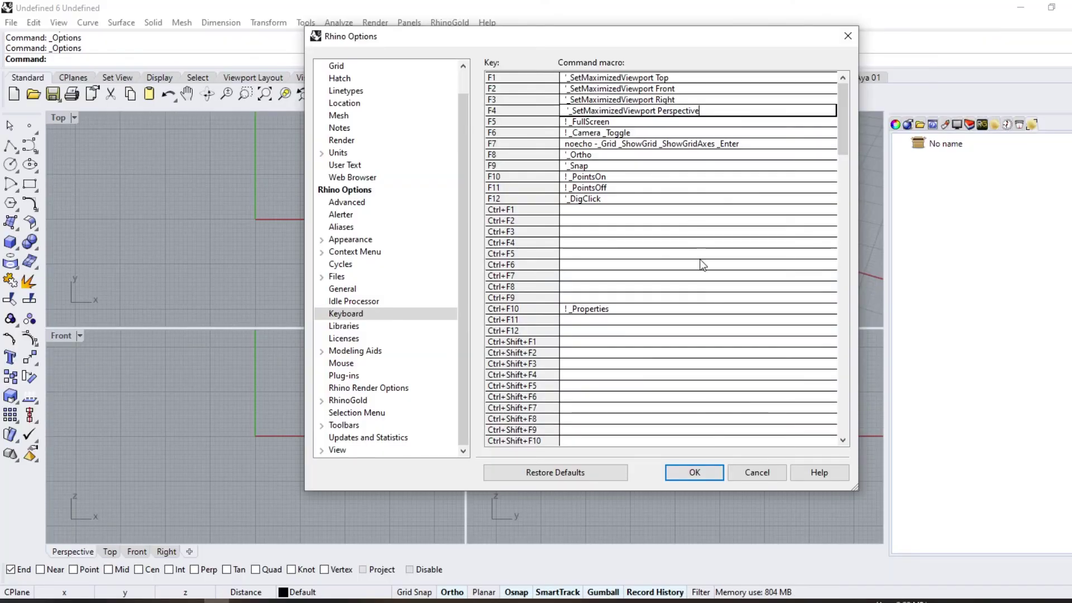
click(694, 472)
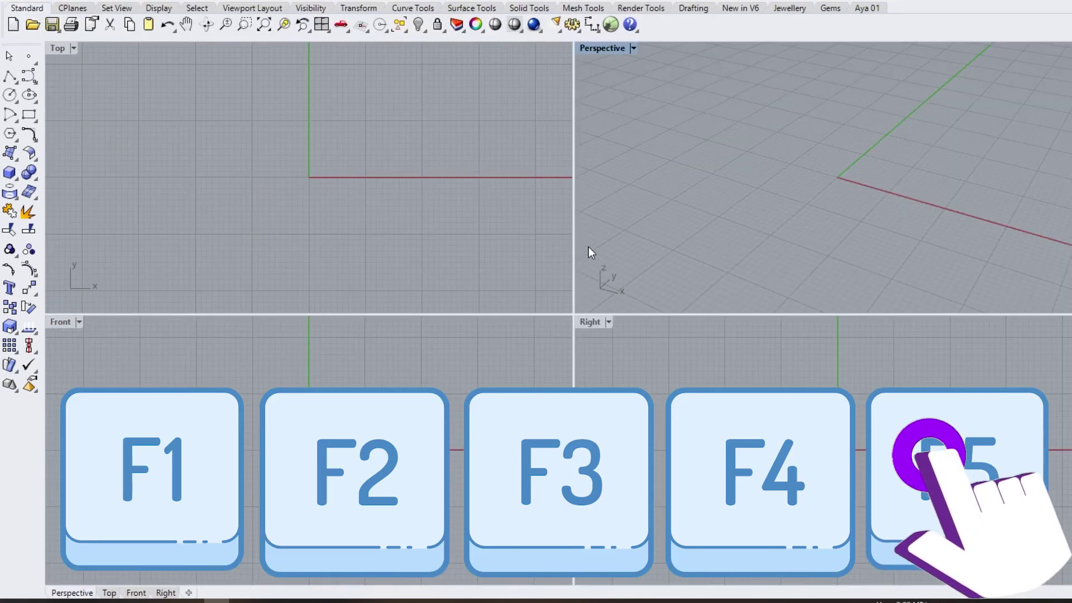
key(F5)
key(F5)
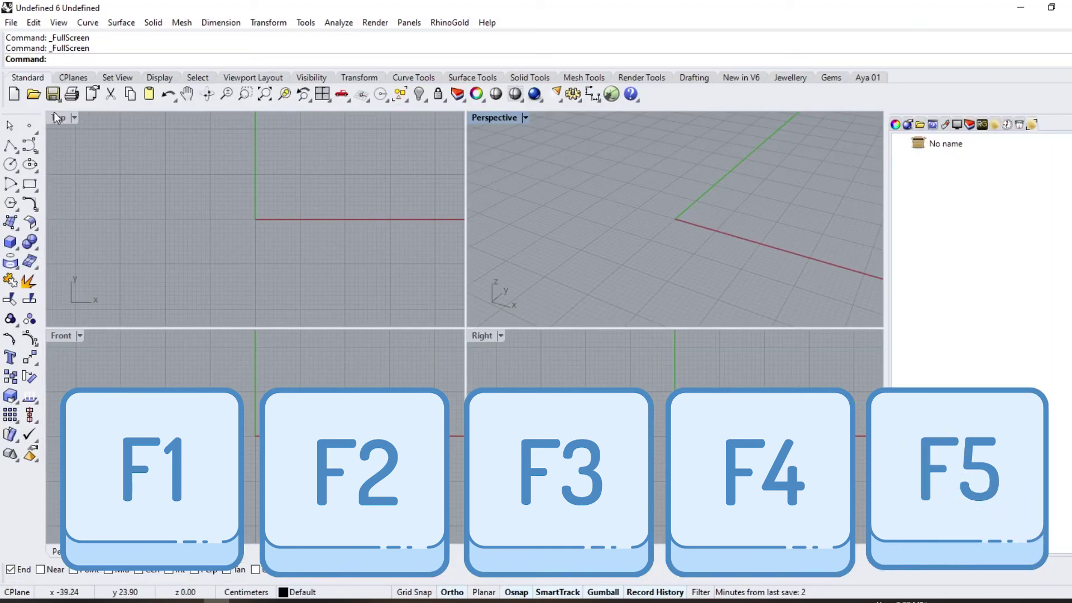
key(F1)
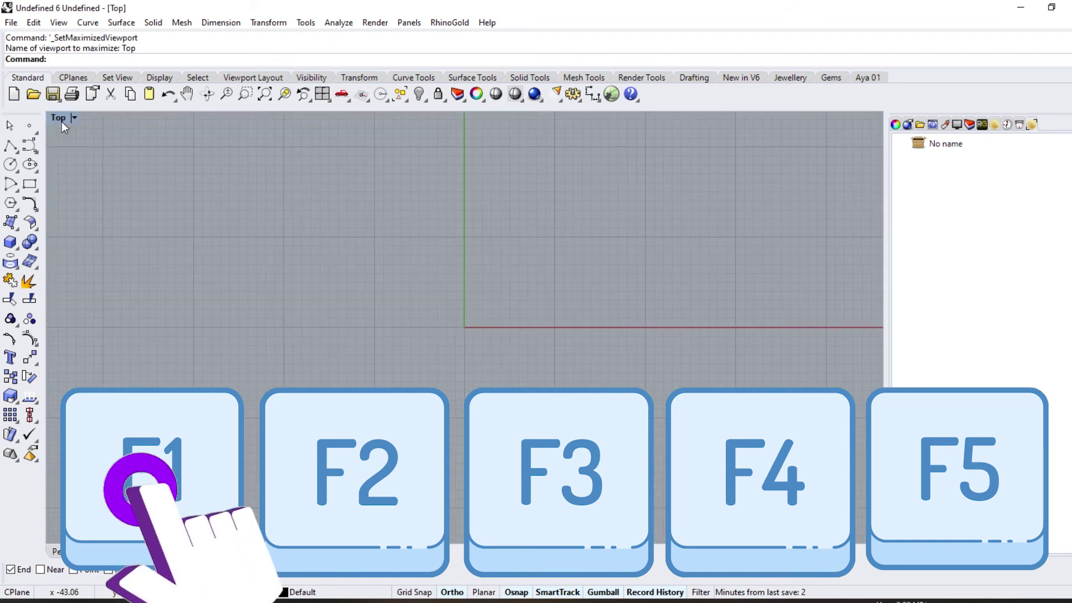
key(F2)
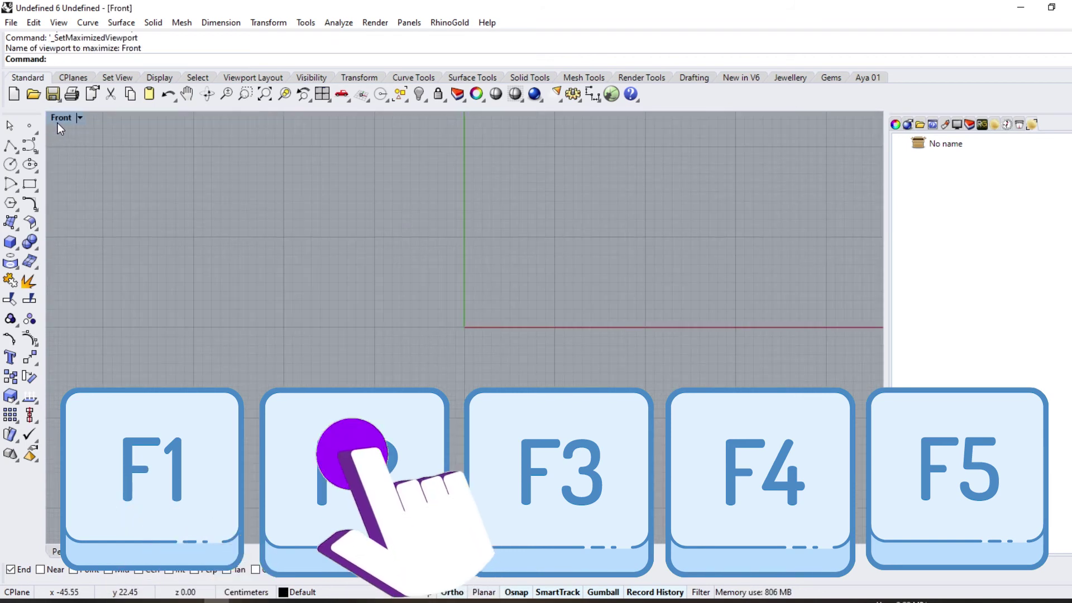
key(F3)
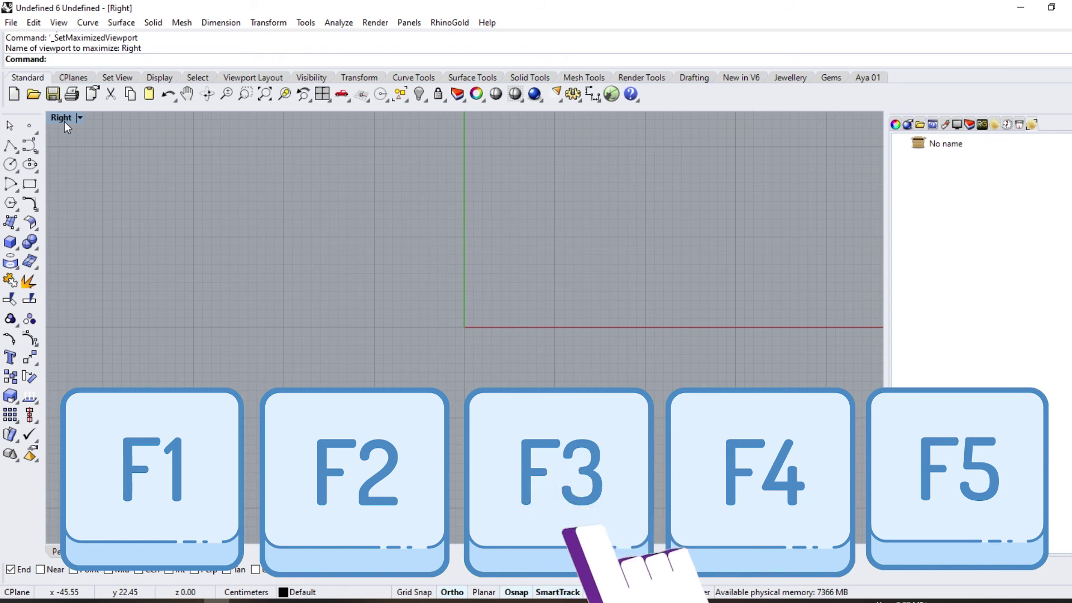
key(F4)
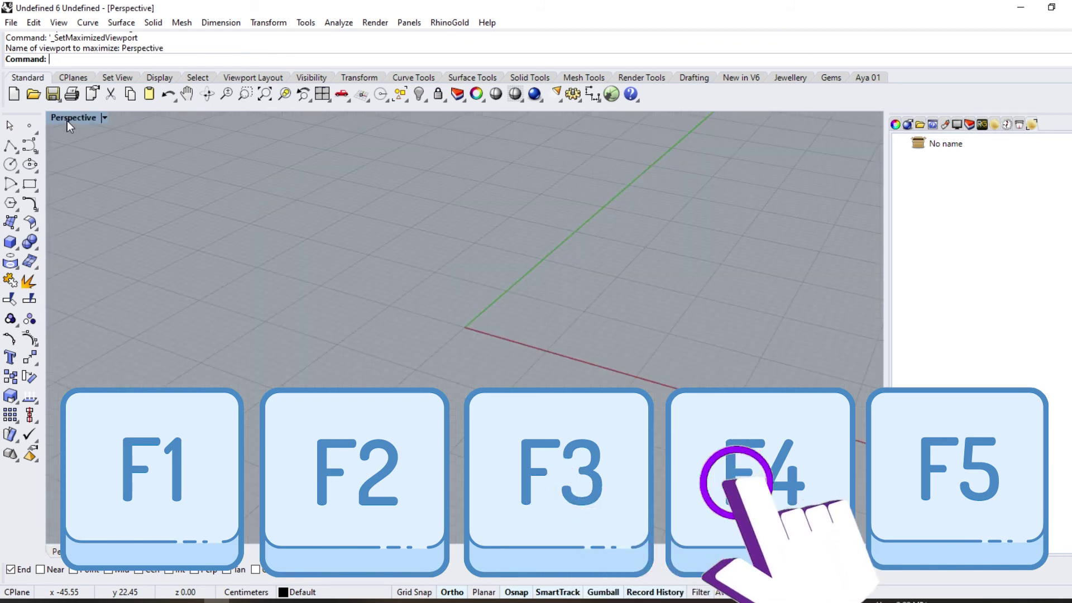
key(ctrl+m)
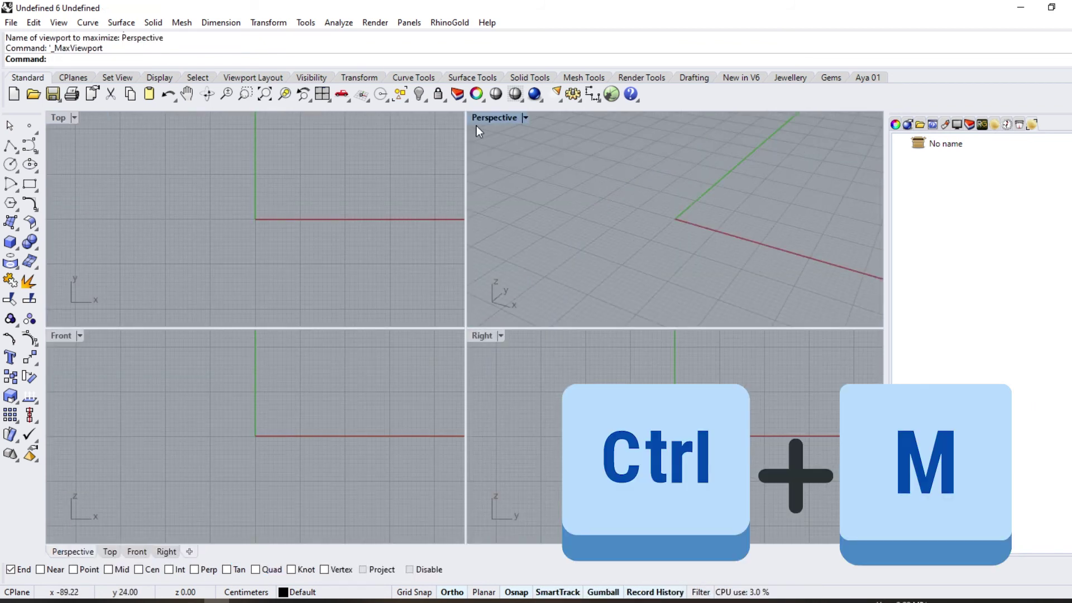
Reopen the Keyboard options and review the Ctrl+letter shortcuts, including _MaxViewport under Ctrl+M.
click(305, 22)
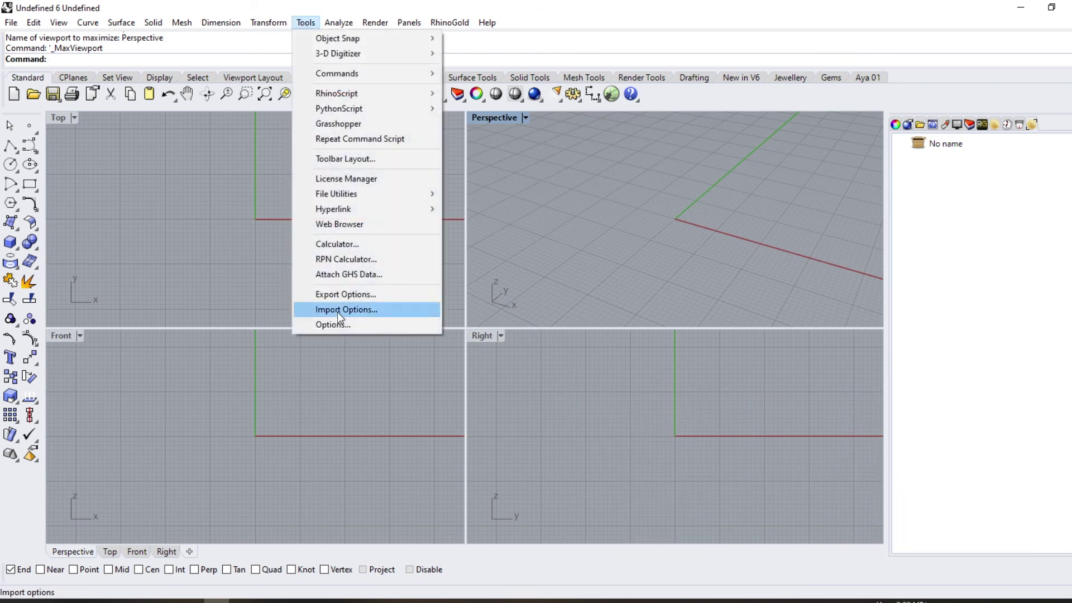
click(344, 329)
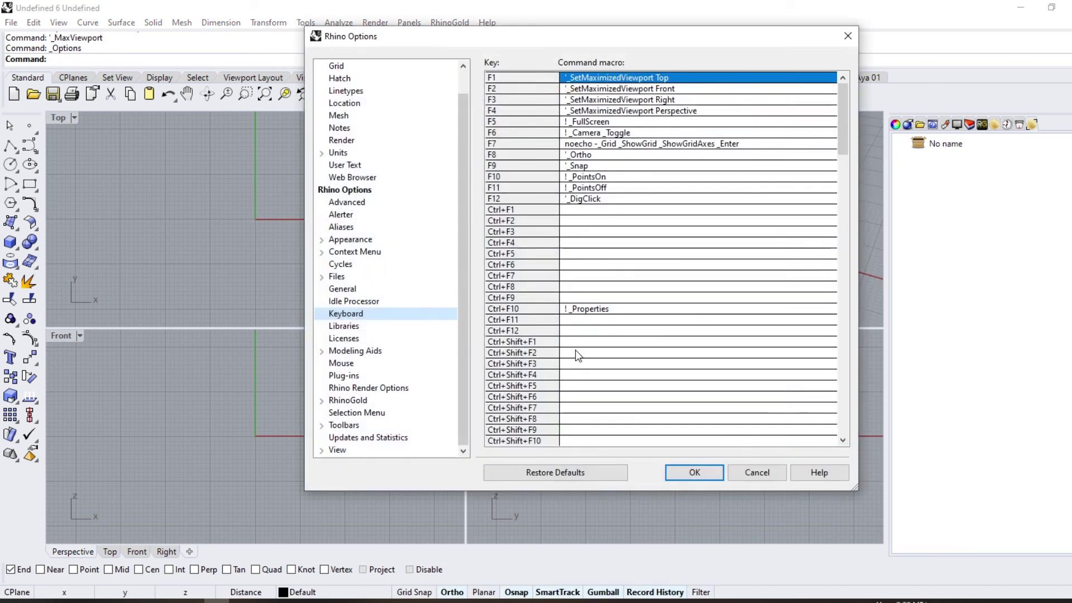
scroll(661, 207, down, 1)
scroll(661, 206, down, 5)
scroll(661, 206, down, 1)
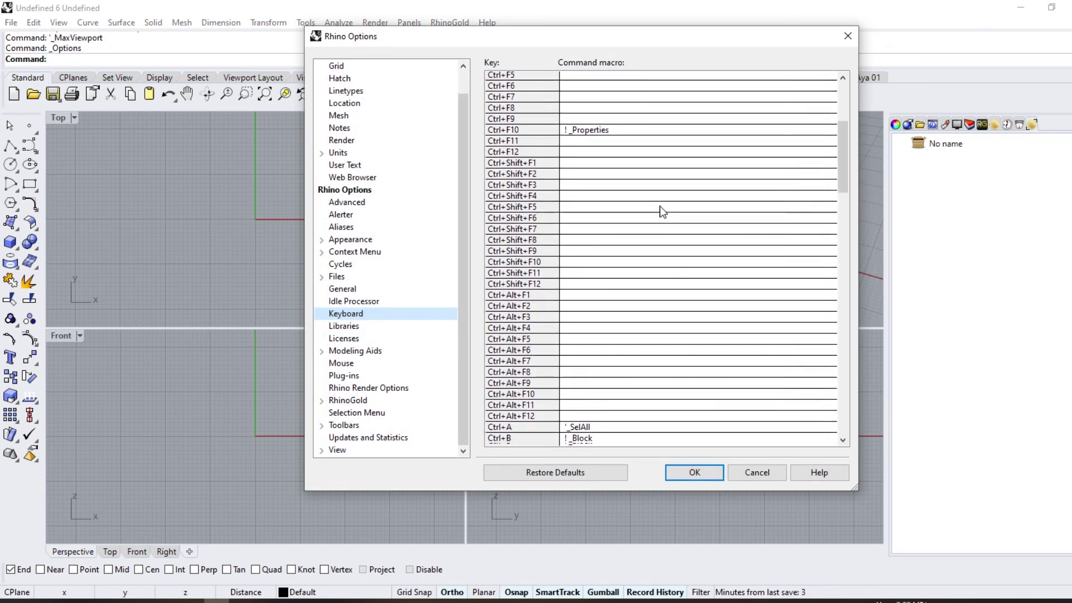
scroll(660, 206, down, 1)
scroll(661, 206, down, 1)
scroll(660, 207, down, 2)
scroll(660, 207, down, 2)
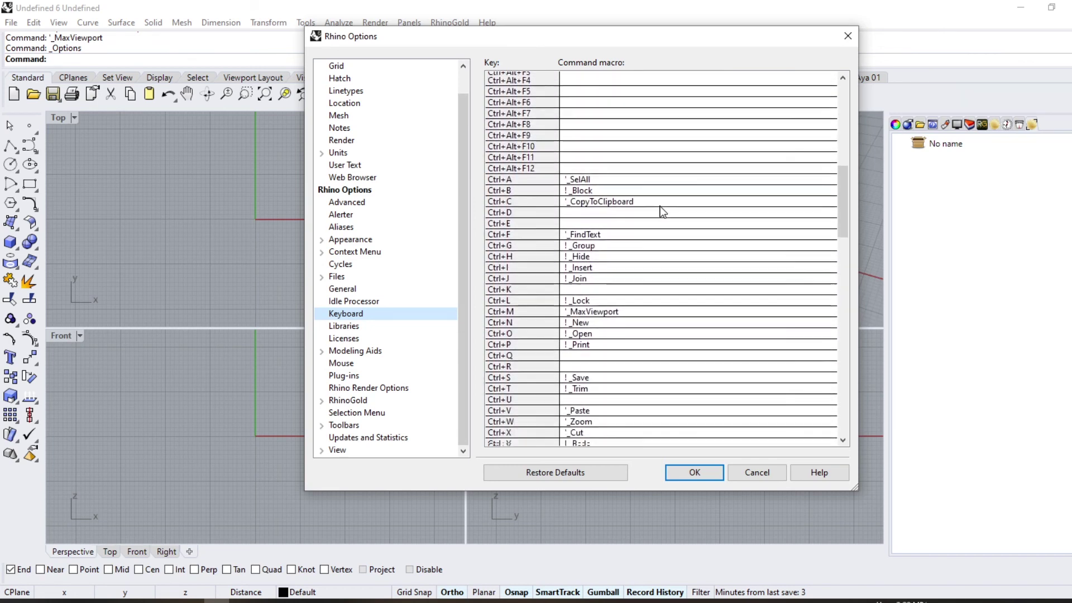
scroll(660, 207, down, 1)
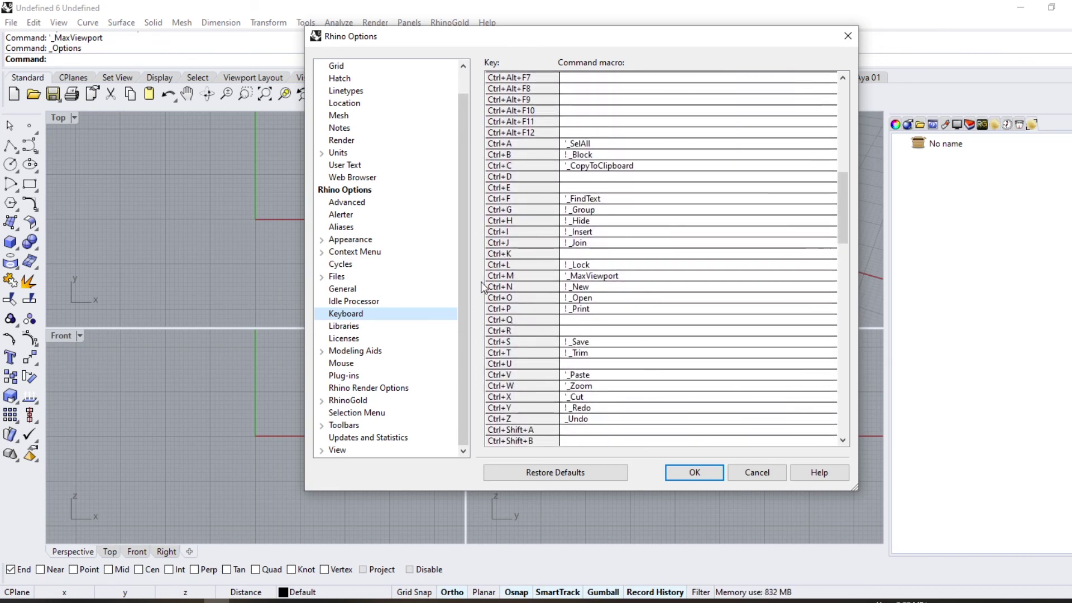